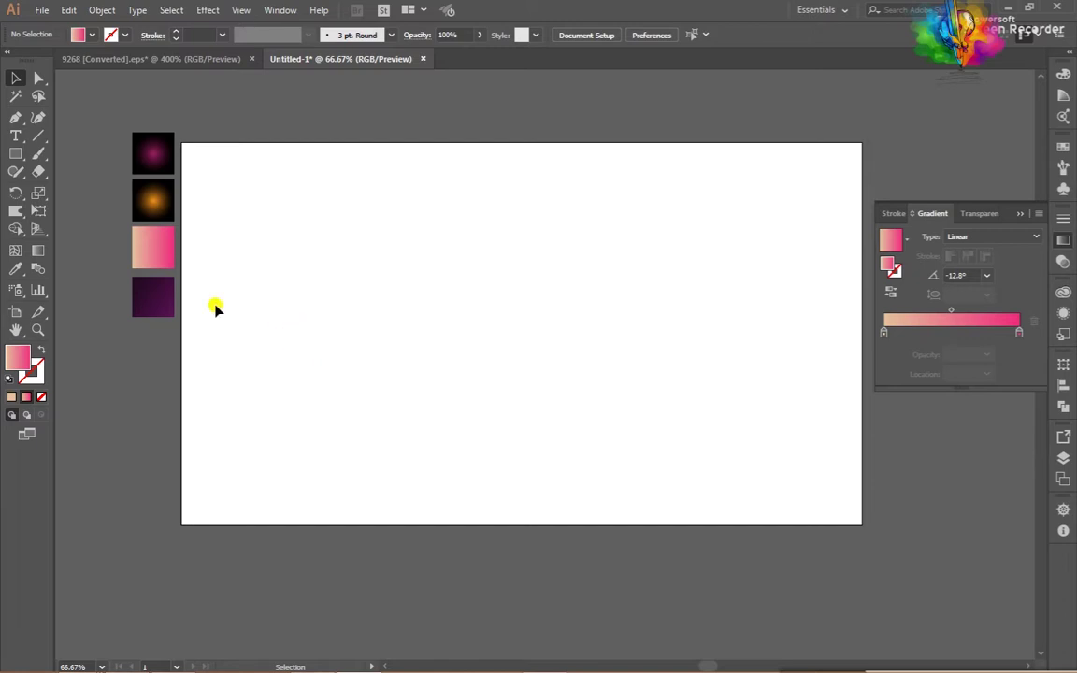
# Step: Draw a circle about 188 px wide near the artboard's center, filled with the peach-to-pink sample gradient
pyautogui.click(143, 253)
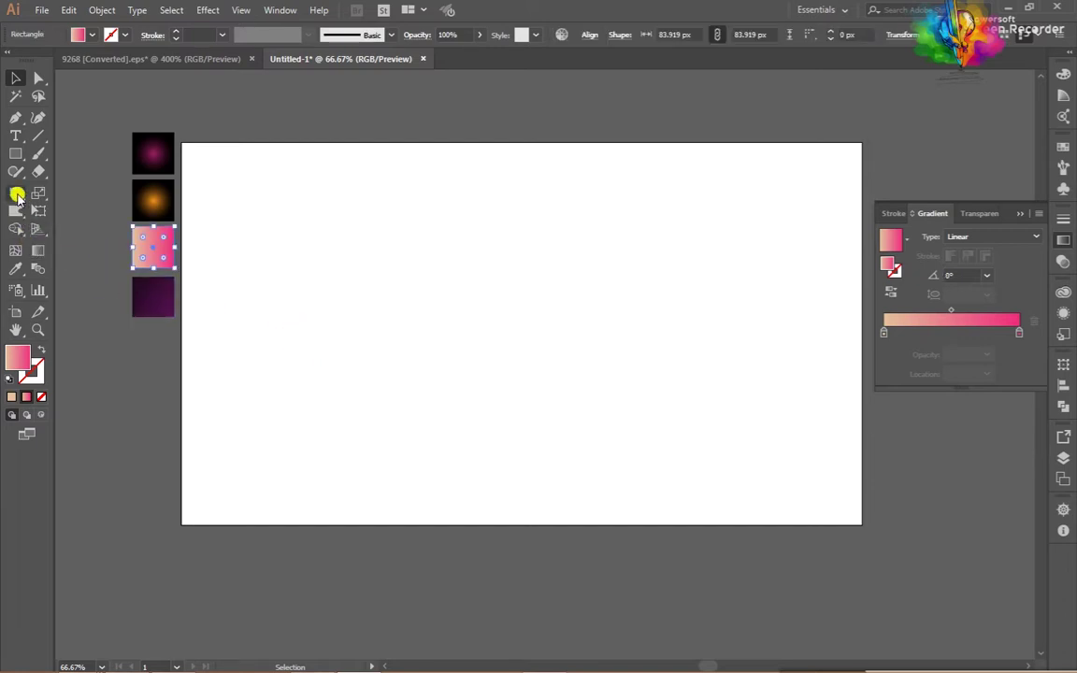
pyautogui.moveTo(16, 154); pyautogui.dragTo(83, 190)
pyautogui.click(83, 189)
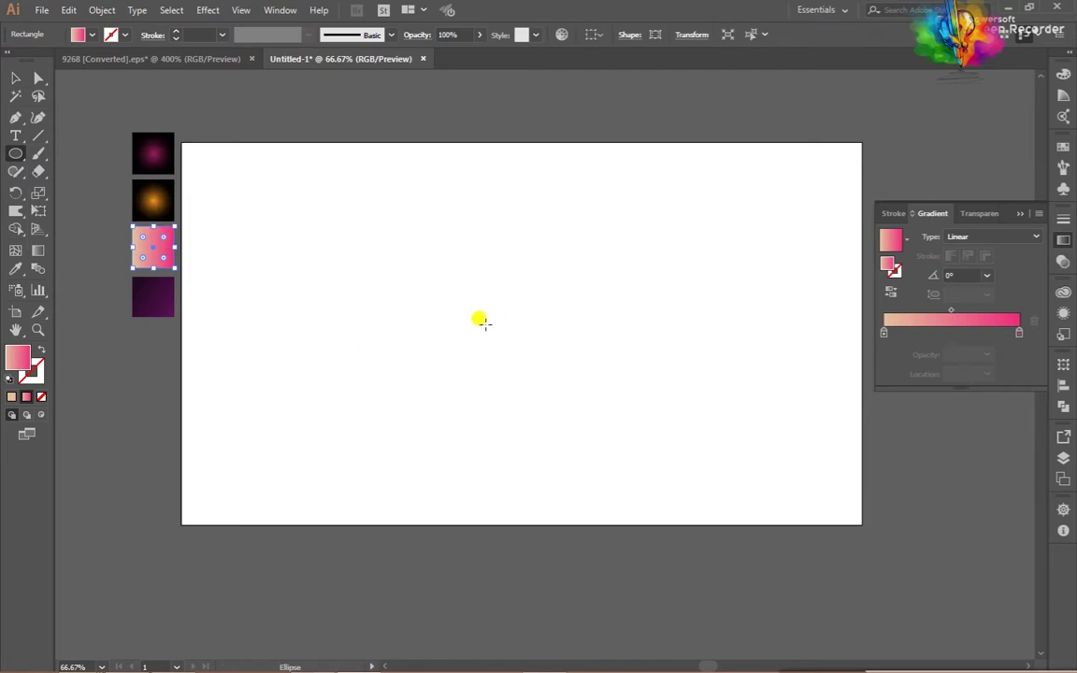
pyautogui.moveTo(470, 319); pyautogui.dragTo(567, 403)
pyautogui.scroll(1, 524, 327)
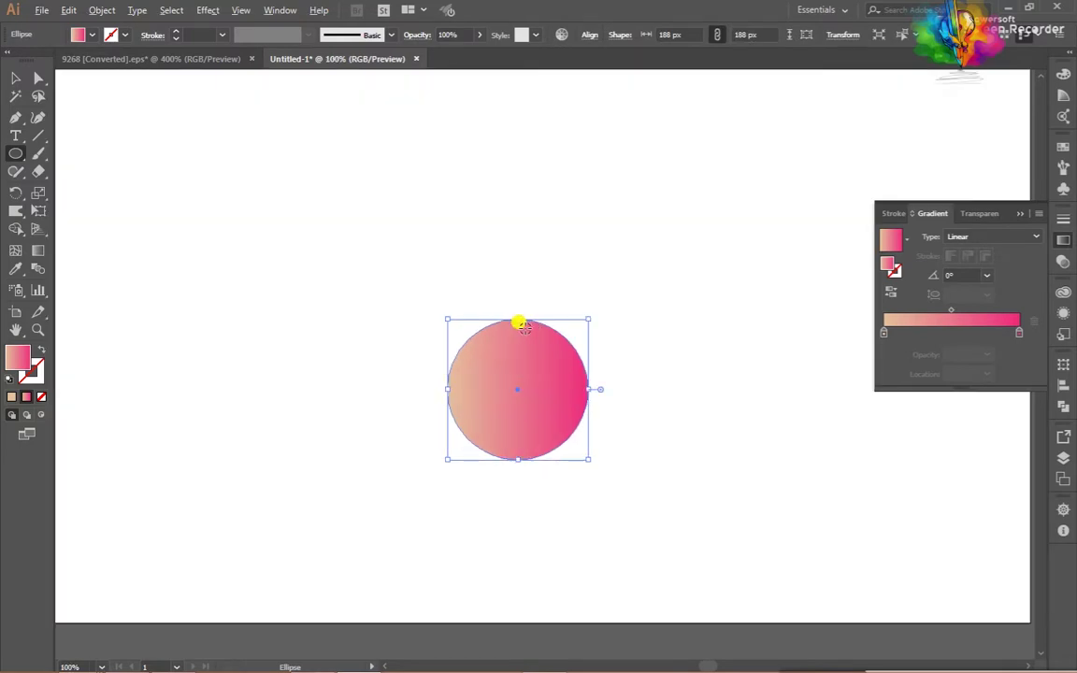
# Step: Lower the circle's top anchor point to about Y 384 px so that its upper edge flattens
pyautogui.click(38, 78)
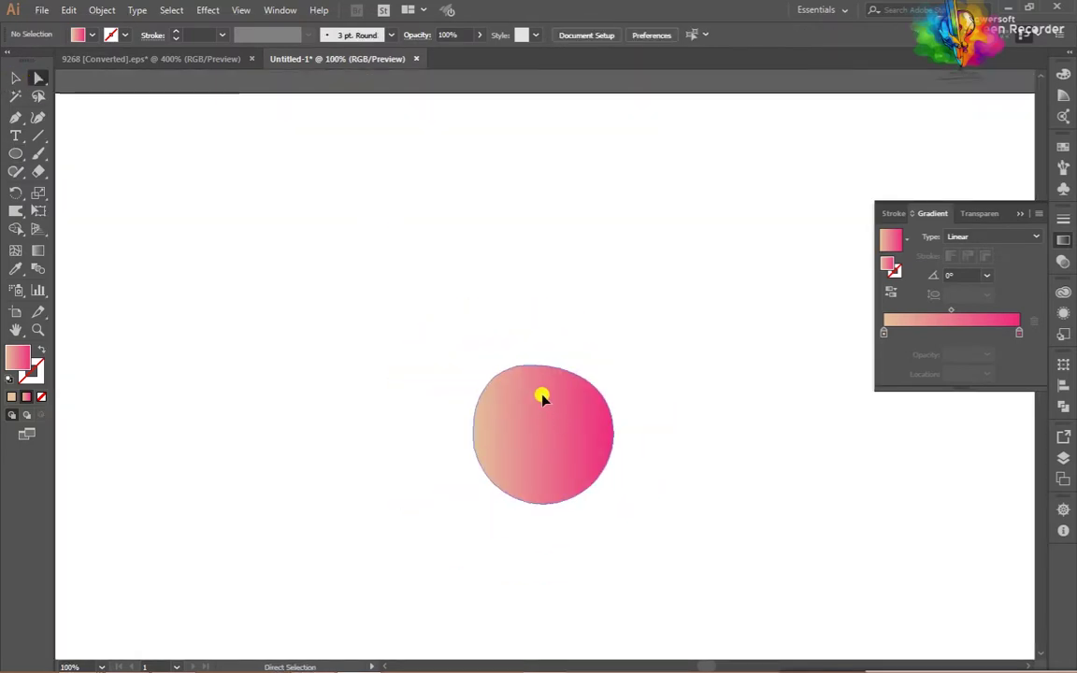
pyautogui.click(542, 397)
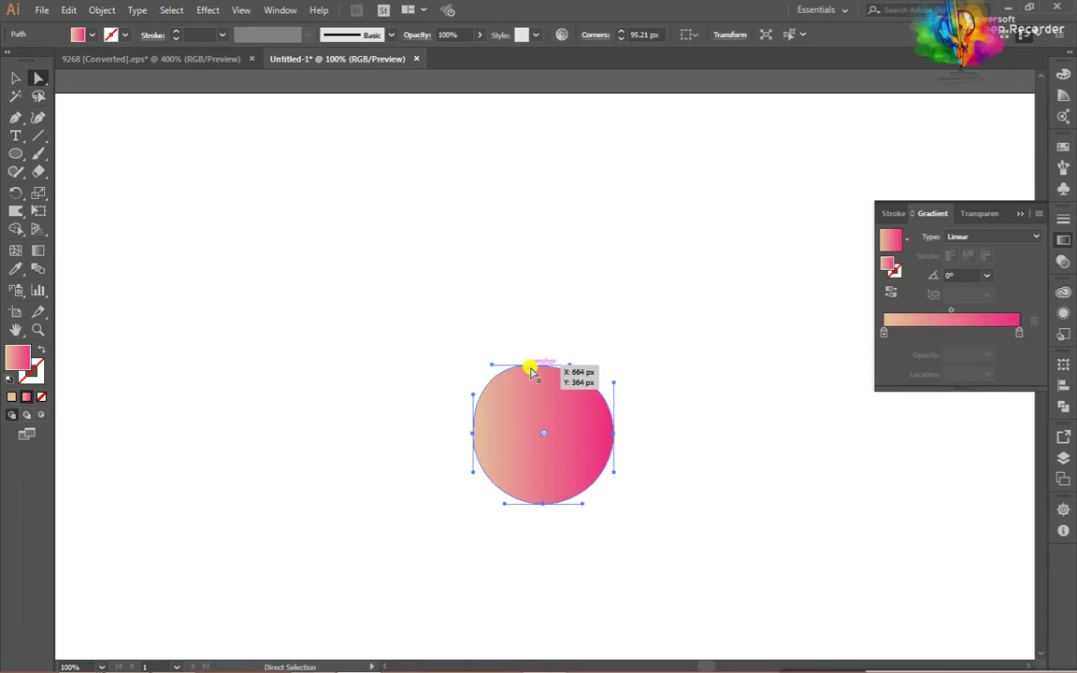
pyautogui.moveTo(529, 367); pyautogui.dragTo(530, 373)
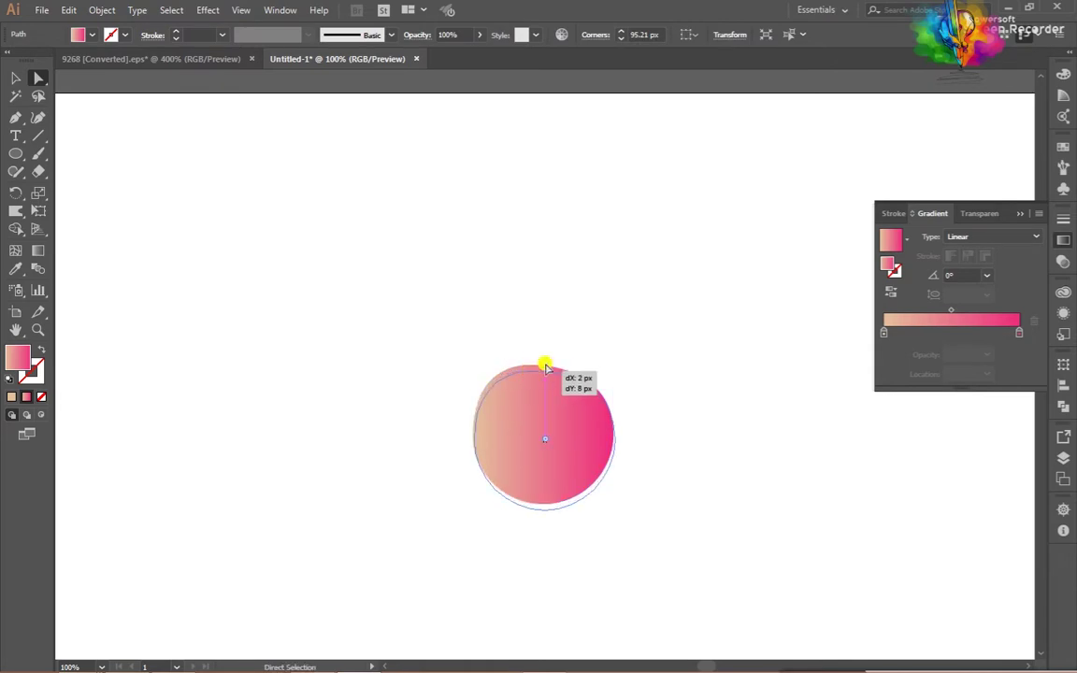
pyautogui.click(532, 370)
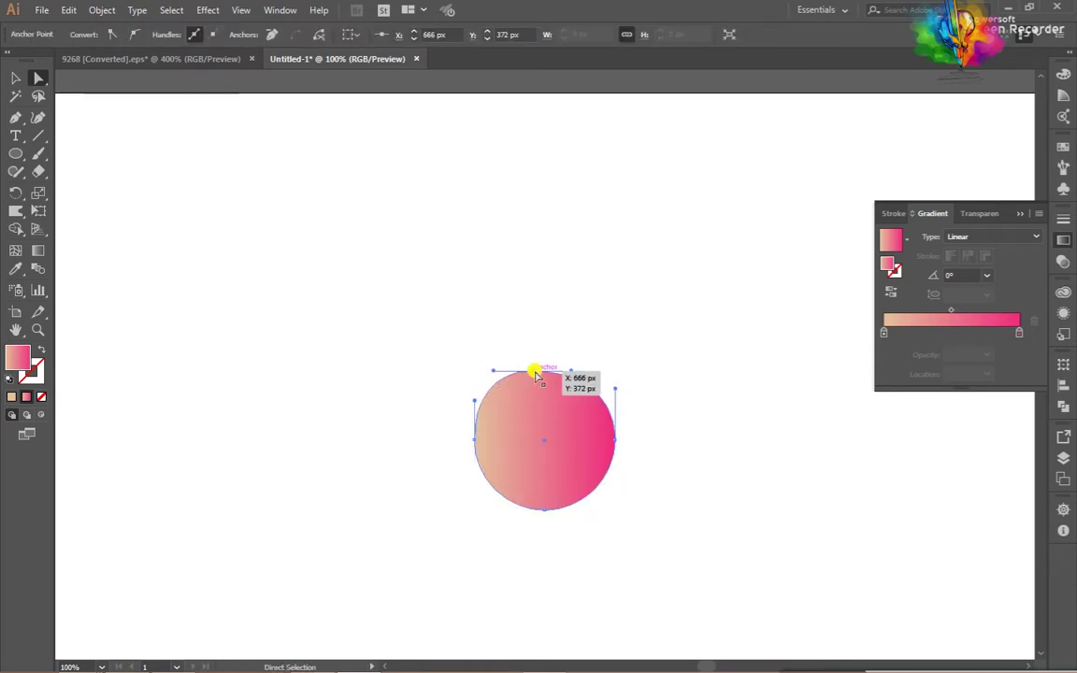
pyautogui.moveTo(533, 372); pyautogui.dragTo(533, 381)
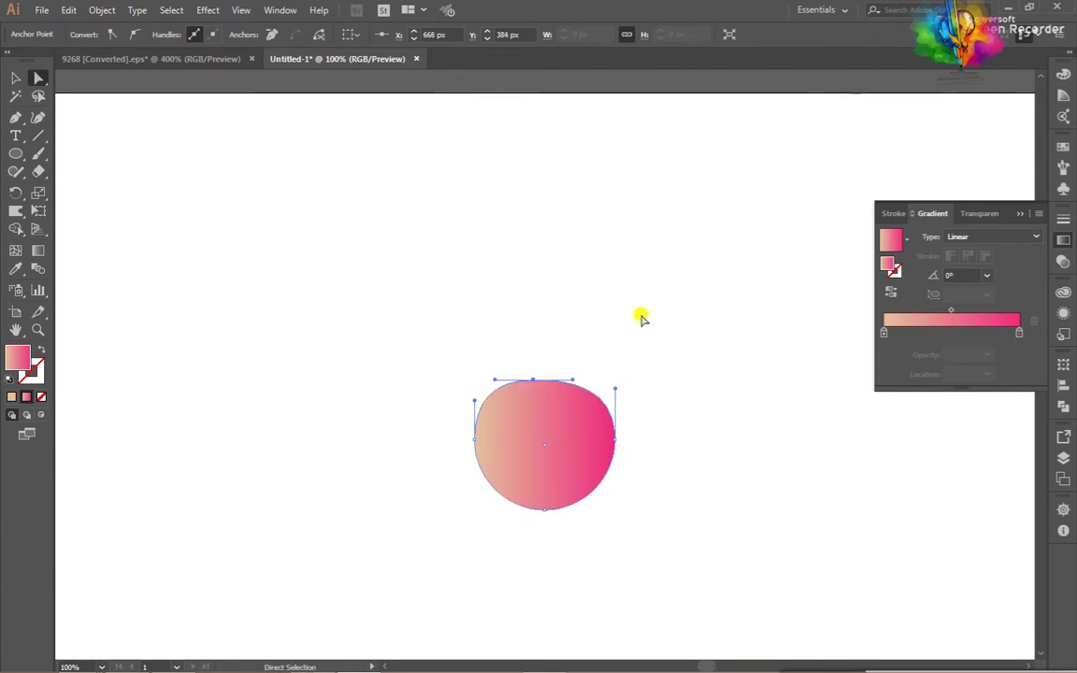
pyautogui.click(641, 315)
pyautogui.click(539, 397)
pyautogui.click(489, 316)
# Step: Duplicate the flattened circle upward and enlarge the copy to roughly three times the original's size, keeping its proportions
pyautogui.scroll(-1, 505, 384)
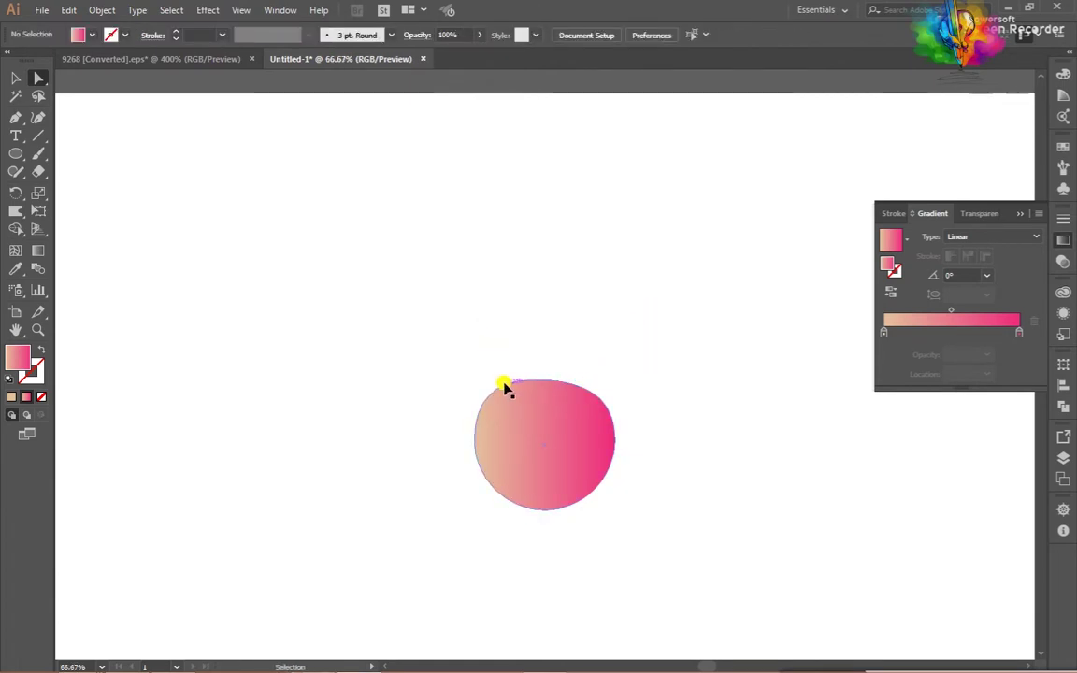
pyautogui.press('v')
pyautogui.click(534, 422)
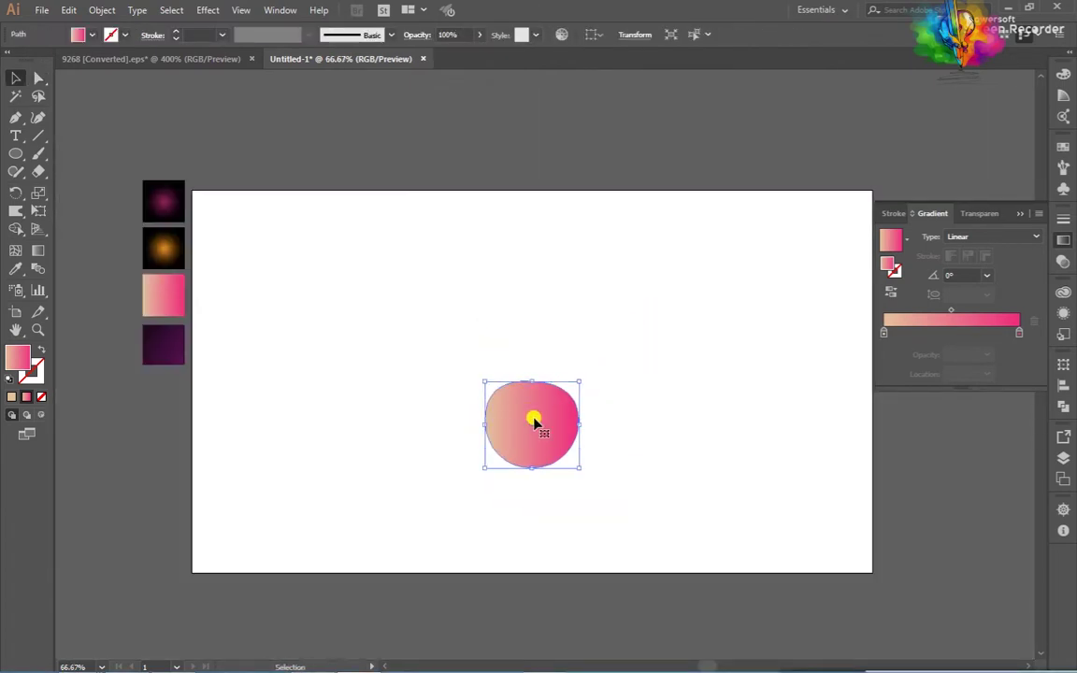
pyautogui.moveTo(532, 423); pyautogui.dragTo(516, 287)
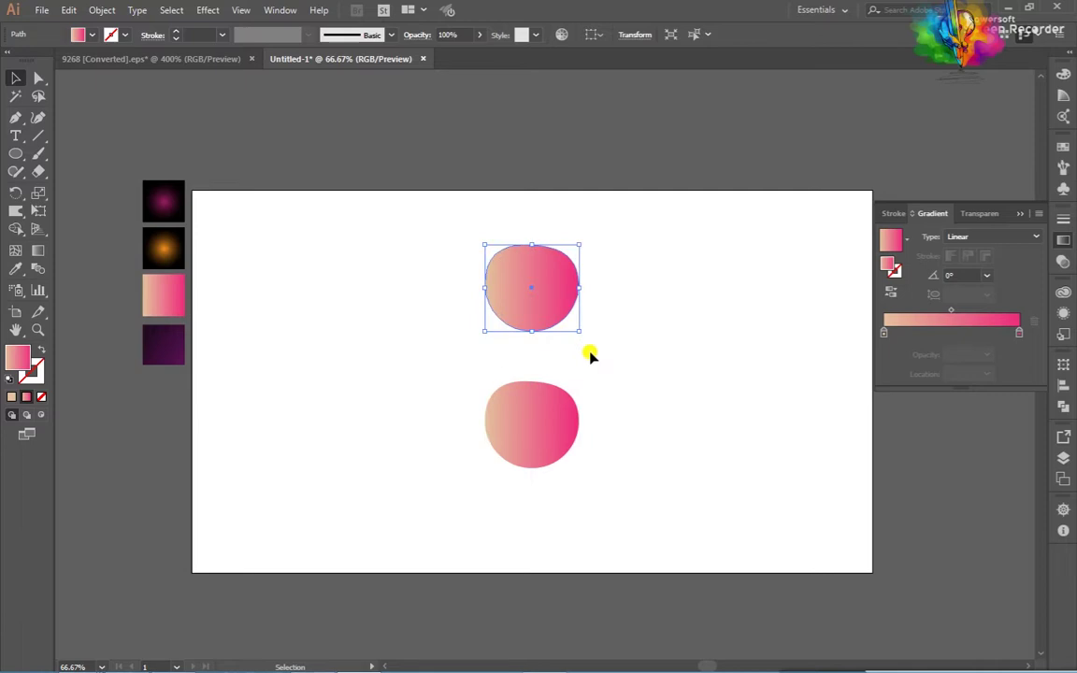
pyautogui.hotkey('ctrl', '-')
pyautogui.moveTo(436, 346); pyautogui.dragTo(531, 422)
pyautogui.moveTo(436, 311); pyautogui.dragTo(436, 361)
# Step: Select both the large and small shapes and align their vertical centers
pyautogui.moveTo(467, 504); pyautogui.dragTo(389, 351)
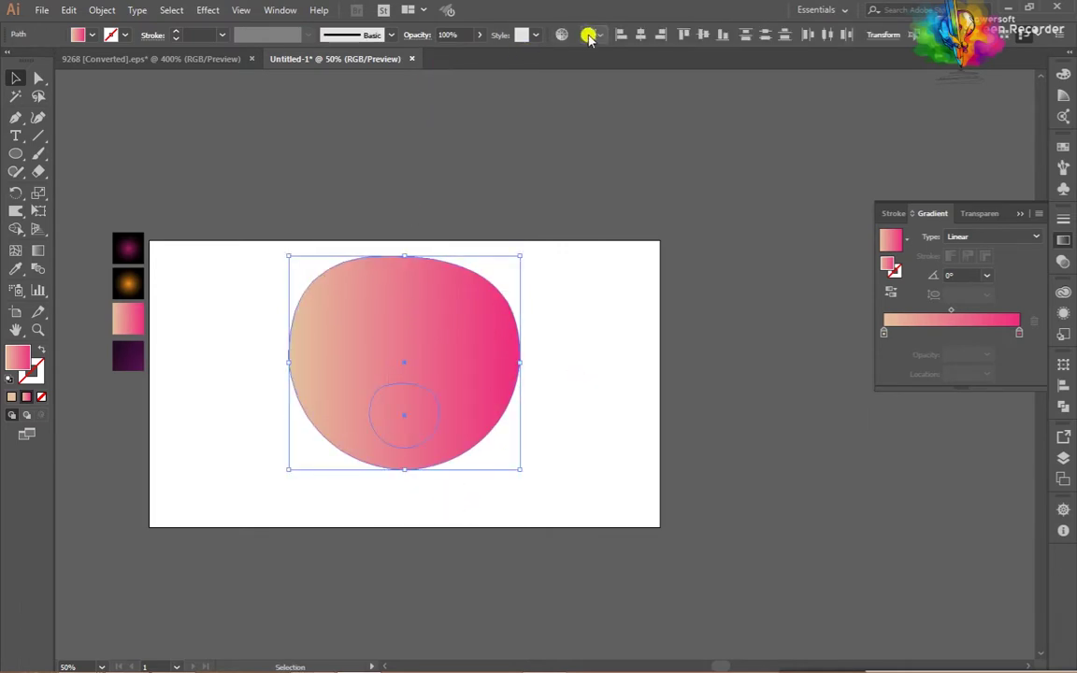
pyautogui.click(703, 34)
pyautogui.click(593, 289)
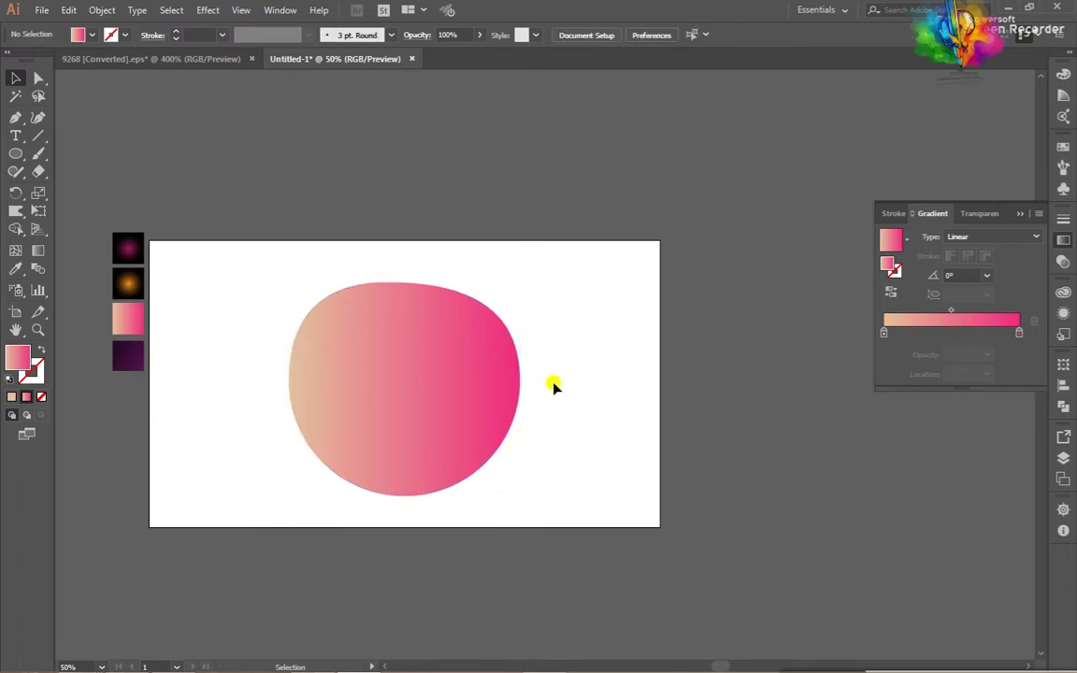
# Step: Send the large shape to the back, behind the small one
pyautogui.click(448, 400)
pyautogui.rightClick(426, 353)
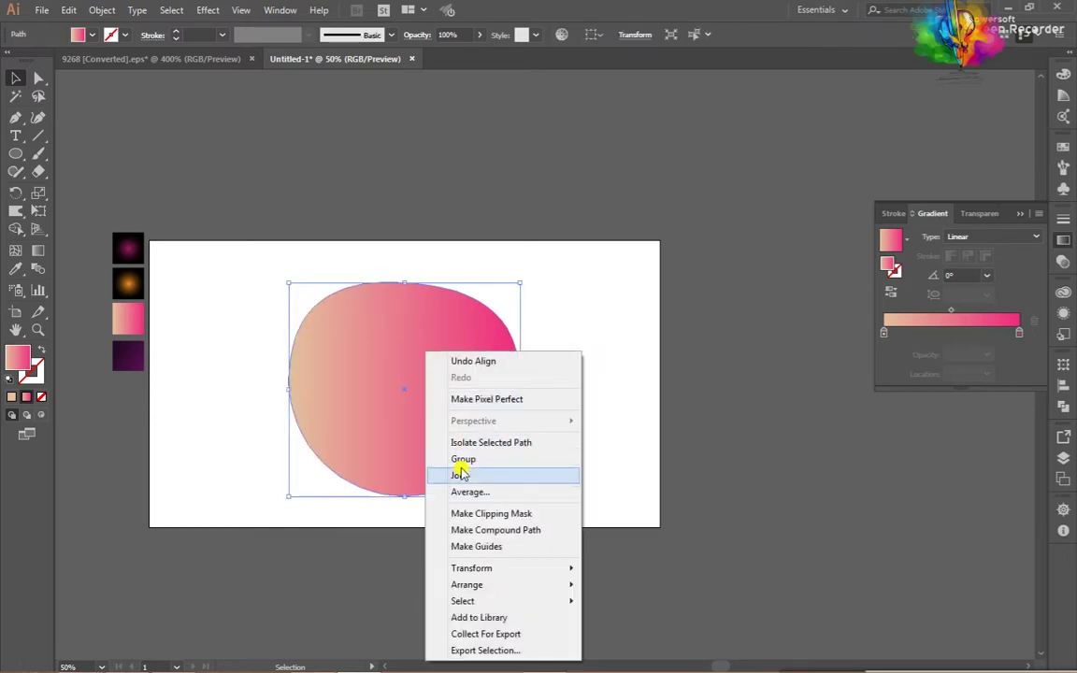
pyautogui.moveTo(479, 587)
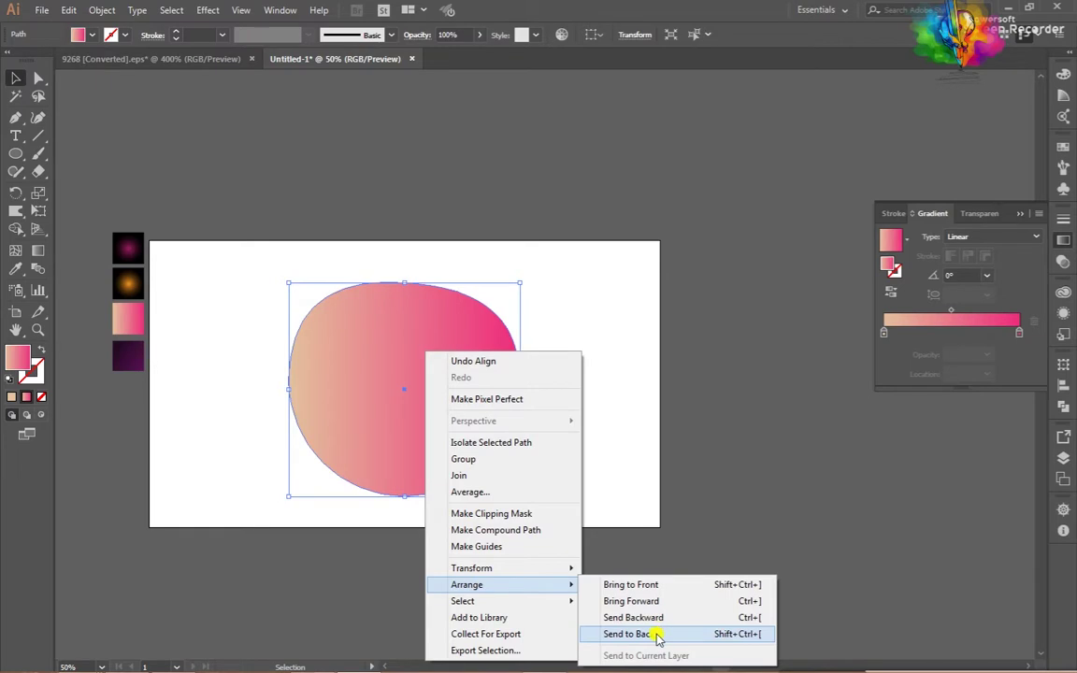
pyautogui.click(656, 634)
pyautogui.click(593, 425)
# Step: Fill the large shape with the dark purple gradient sampled from the swatch square beside the artboard
pyautogui.click(439, 337)
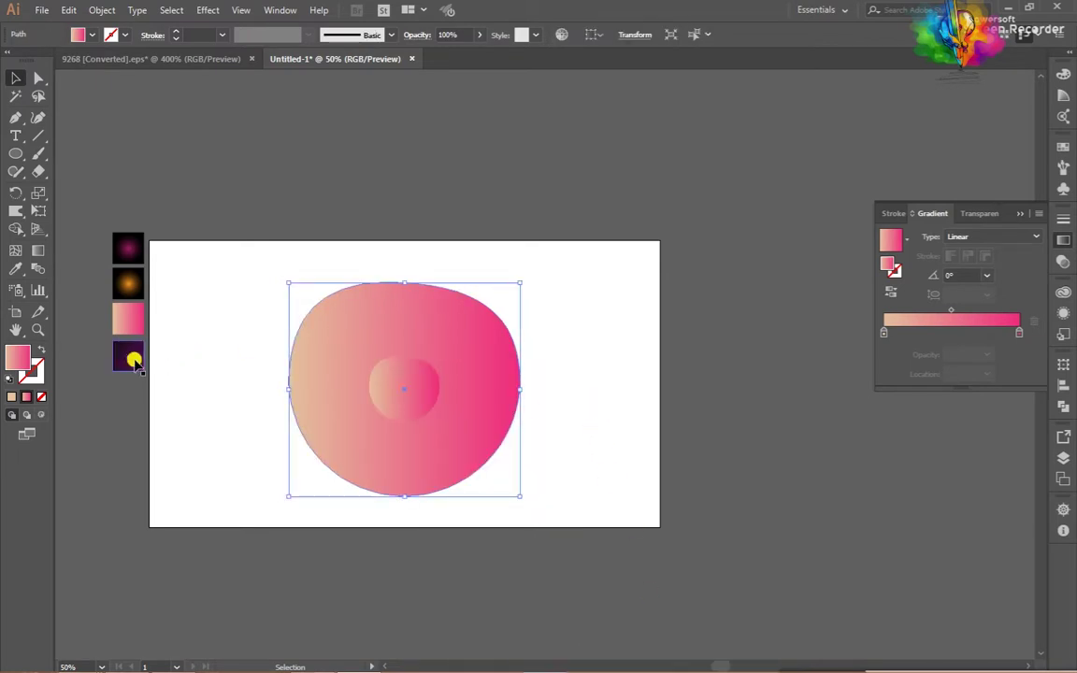
pyautogui.click(16, 269)
pyautogui.click(132, 356)
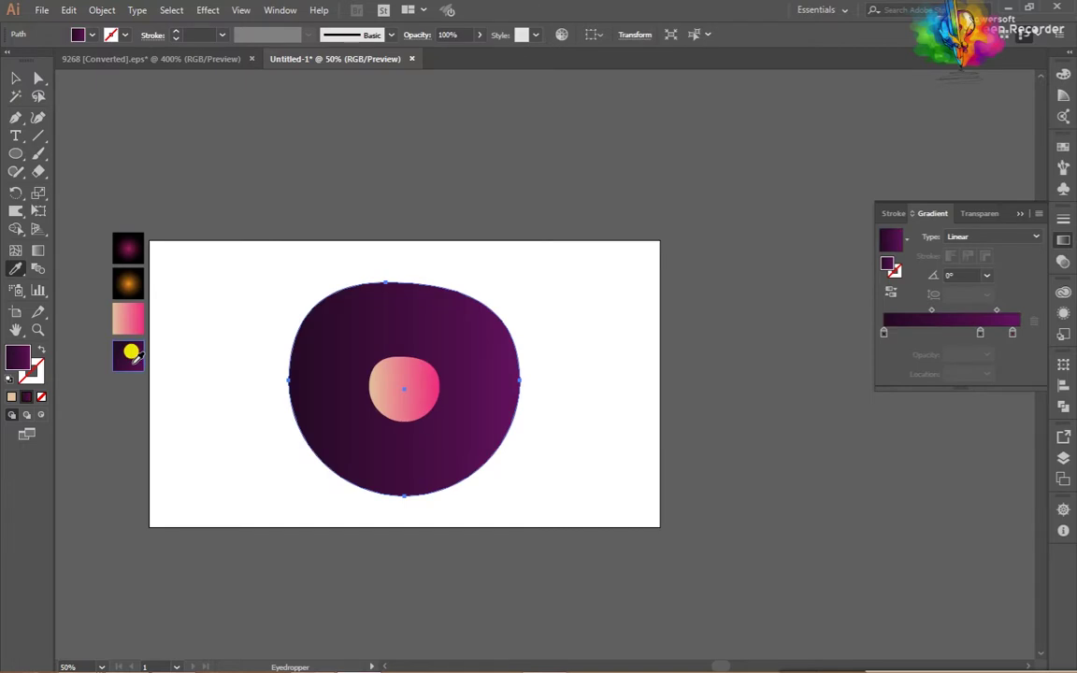
pyautogui.click(16, 77)
pyautogui.click(475, 224)
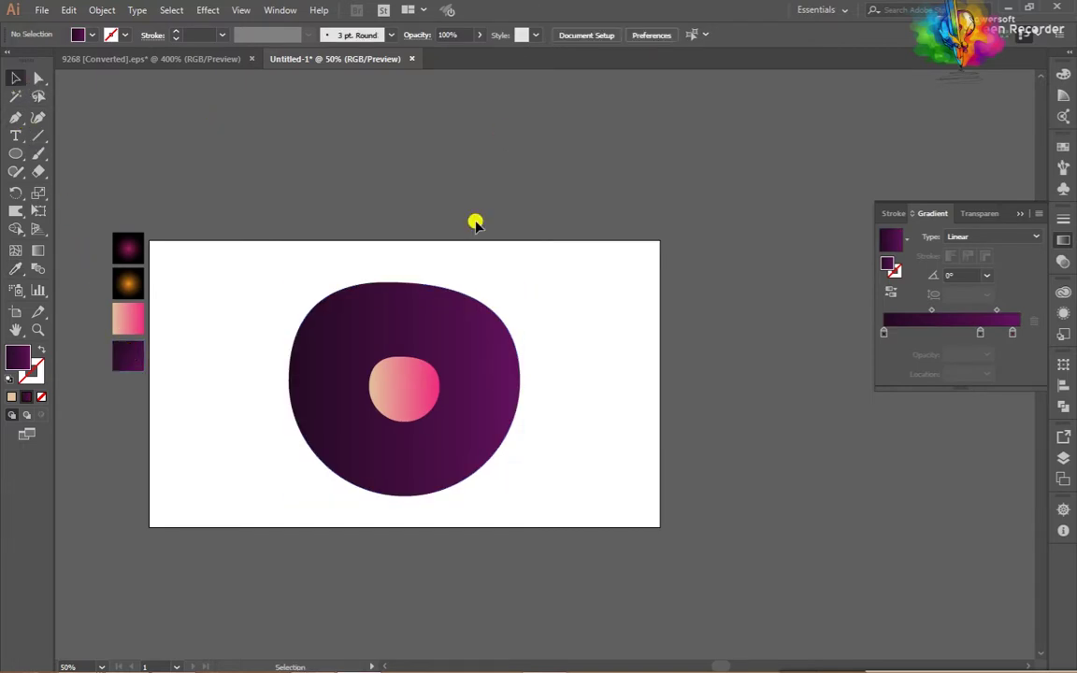
# Step: Move the small pink shape straight down into the lower half of the purple shape
pyautogui.click(404, 399)
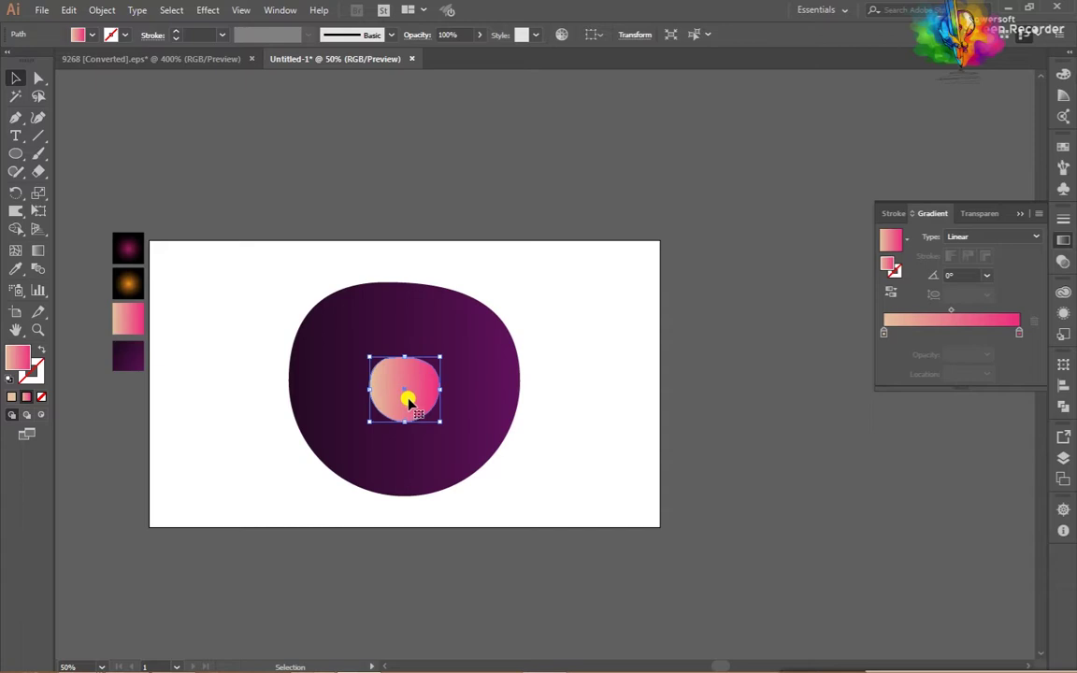
pyautogui.moveTo(408, 388); pyautogui.dragTo(408, 421)
pyautogui.click(486, 268)
# Step: Shift the purple shape's top anchor to the left and lengthen the right anchor's upper handle to raise that shoulder
pyautogui.click(398, 315)
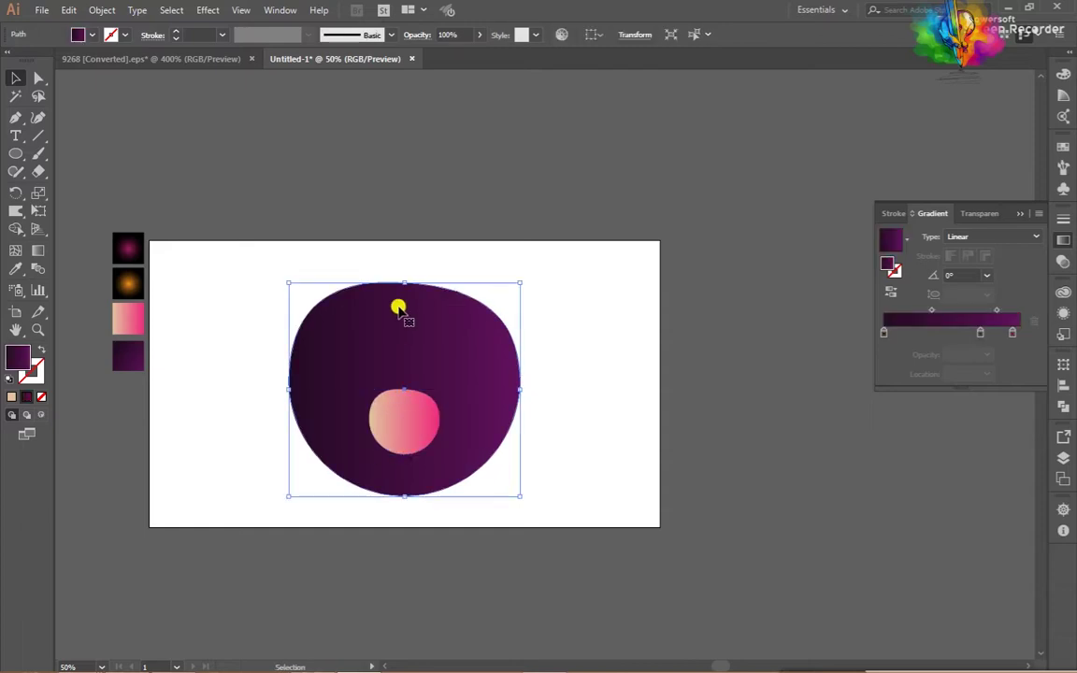
pyautogui.scroll(1, 398, 304)
pyautogui.keyDown('alt'); pyautogui.scroll(2, 399, 339); pyautogui.keyUp('alt')
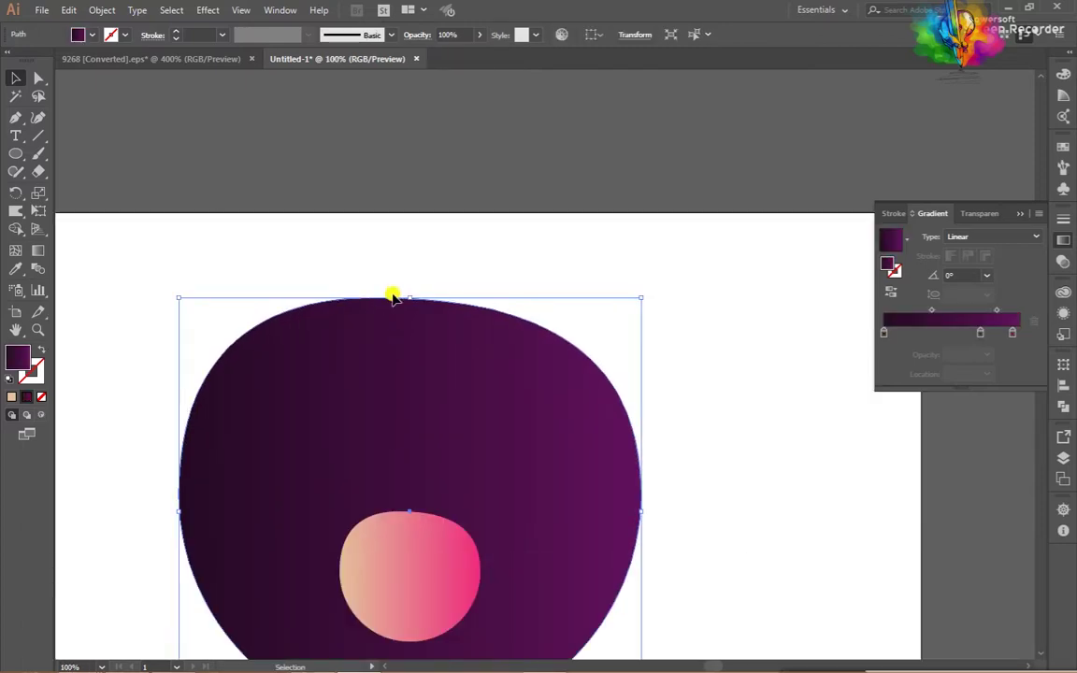
pyautogui.click(38, 78)
pyautogui.click(373, 298)
pyautogui.moveTo(373, 298); pyautogui.dragTo(338, 299)
pyautogui.moveTo(642, 328); pyautogui.dragTo(644, 228)
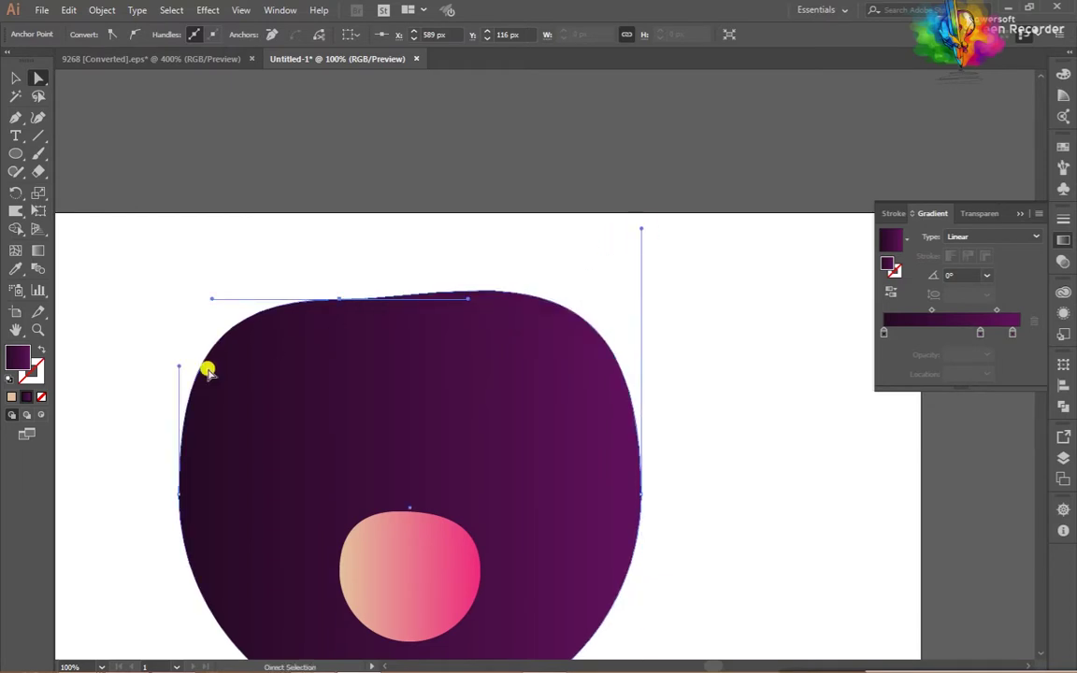
# Step: Shorten both handles of the purple shape's top anchor and lengthen the upper handles of its side anchors
pyautogui.moveTo(177, 366); pyautogui.dragTo(235, 299)
pyautogui.moveTo(467, 301); pyautogui.dragTo(403, 299)
pyautogui.moveTo(239, 304); pyautogui.dragTo(271, 301)
pyautogui.scroll(-2, 423, 320)
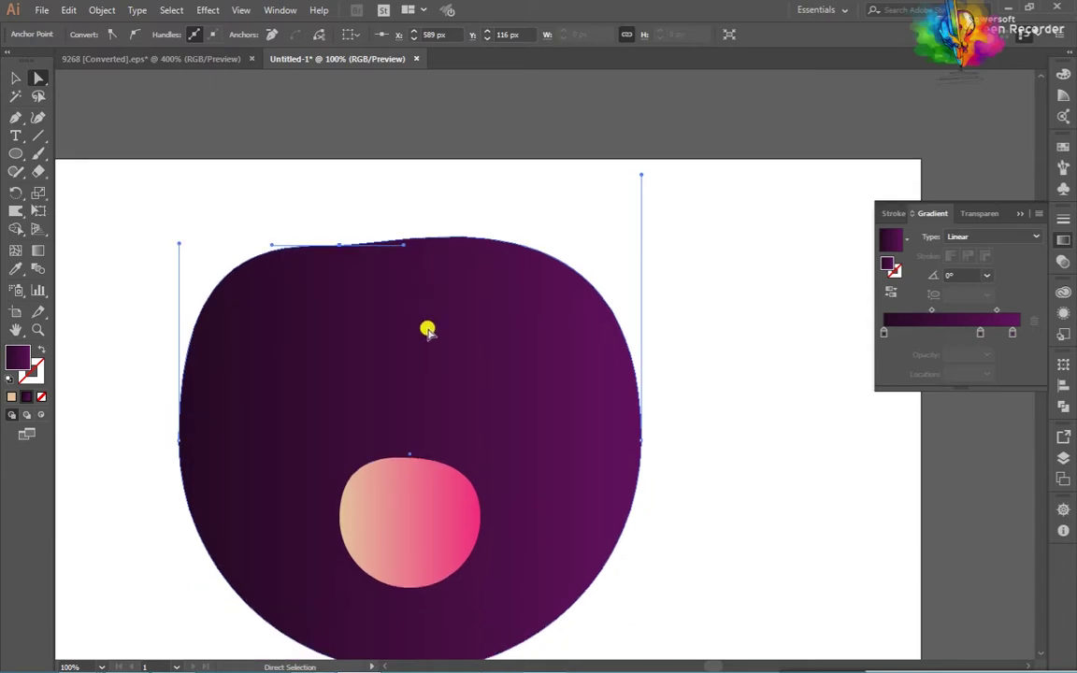
pyautogui.moveTo(182, 249); pyautogui.dragTo(180, 227)
pyautogui.moveTo(641, 175); pyautogui.dragTo(638, 147)
pyautogui.hotkey('ctrl', 'shift', 'a')
# Step: Blend the large purple shape into the small pink shape with the Blend tool
pyautogui.scroll(-2, 537, 398)
pyautogui.hscroll(2, 467, 397)
pyautogui.hscroll(2, 452, 394)
pyautogui.click(334, 338)
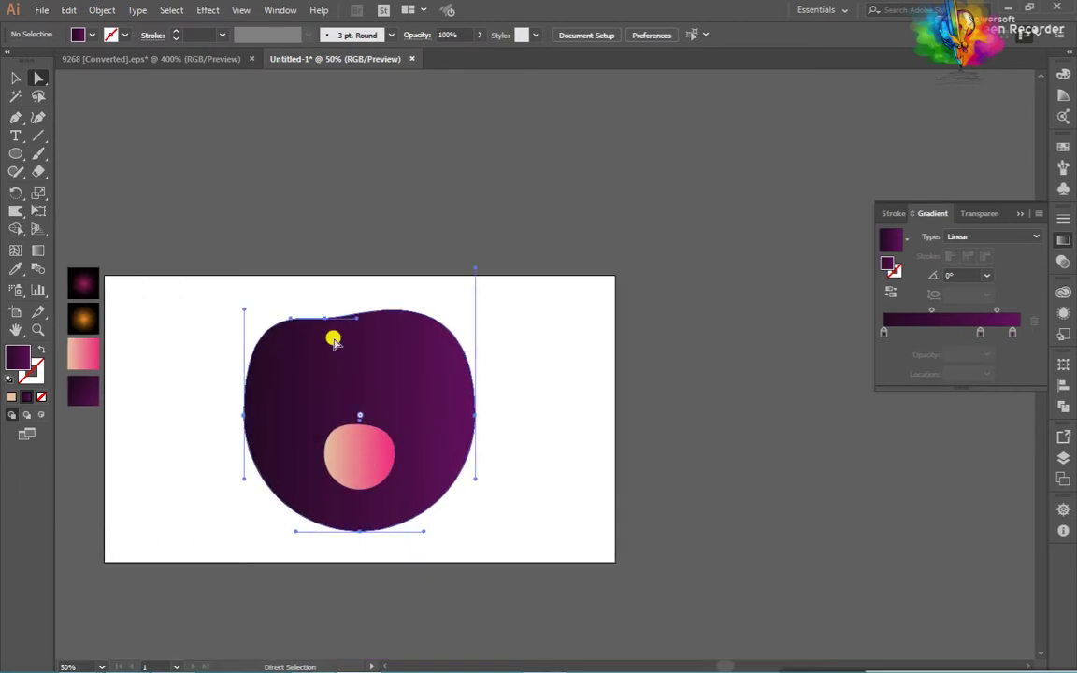
pyautogui.click(37, 271)
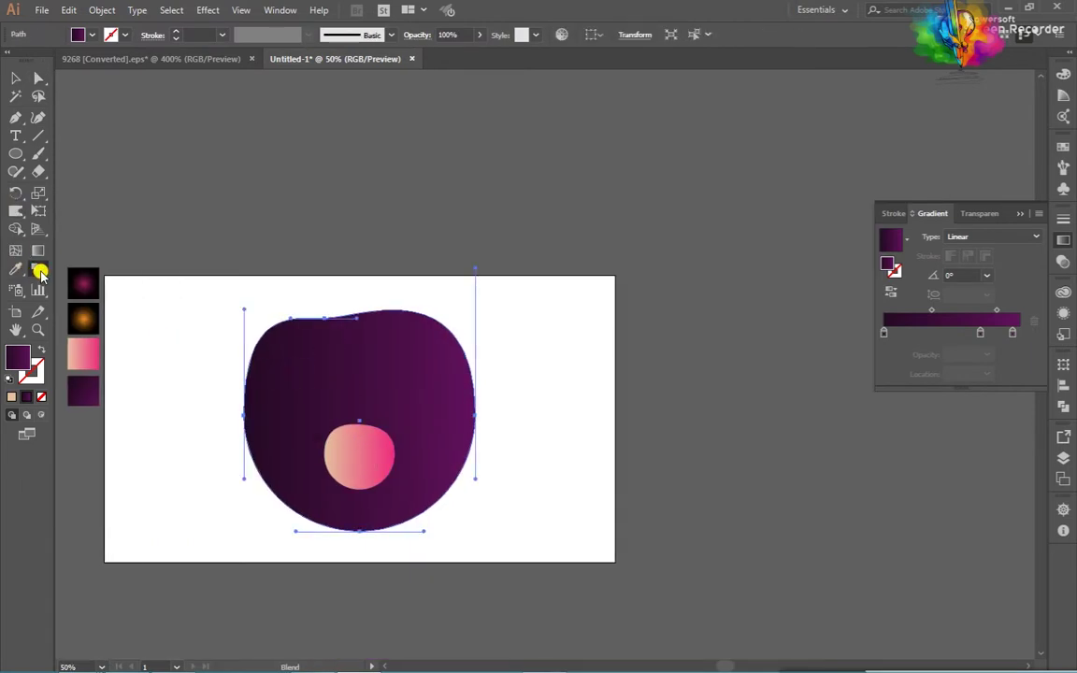
pyautogui.click(358, 458)
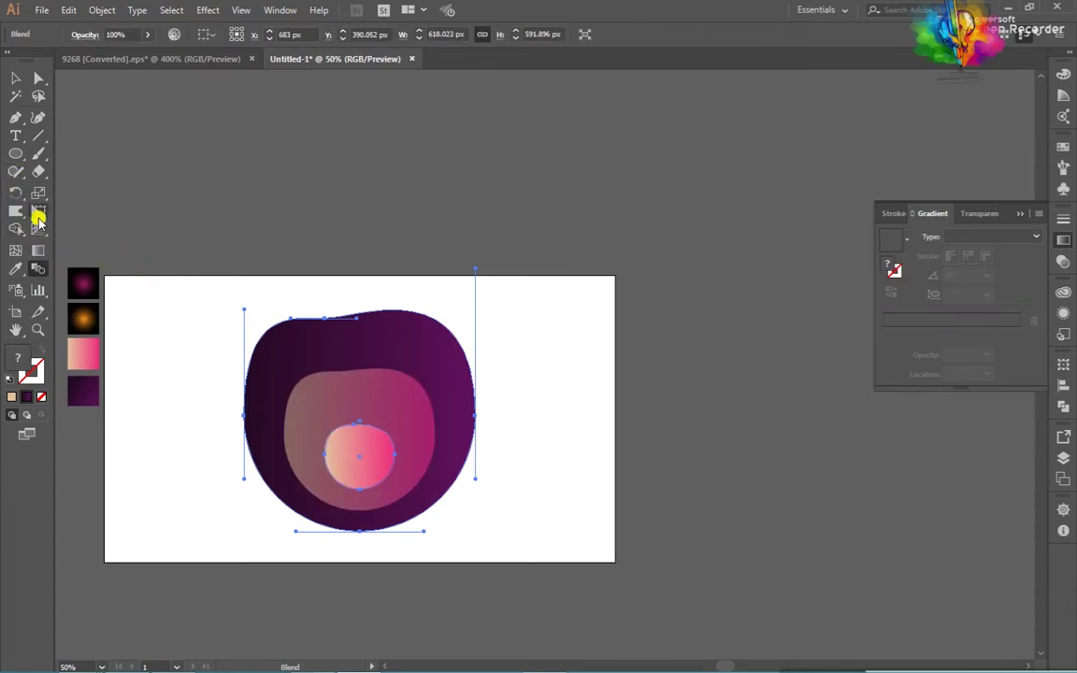
# Step: Set the blend's spacing to Specified Steps with 8 steps and preview it before applying
pyautogui.click(104, 10)
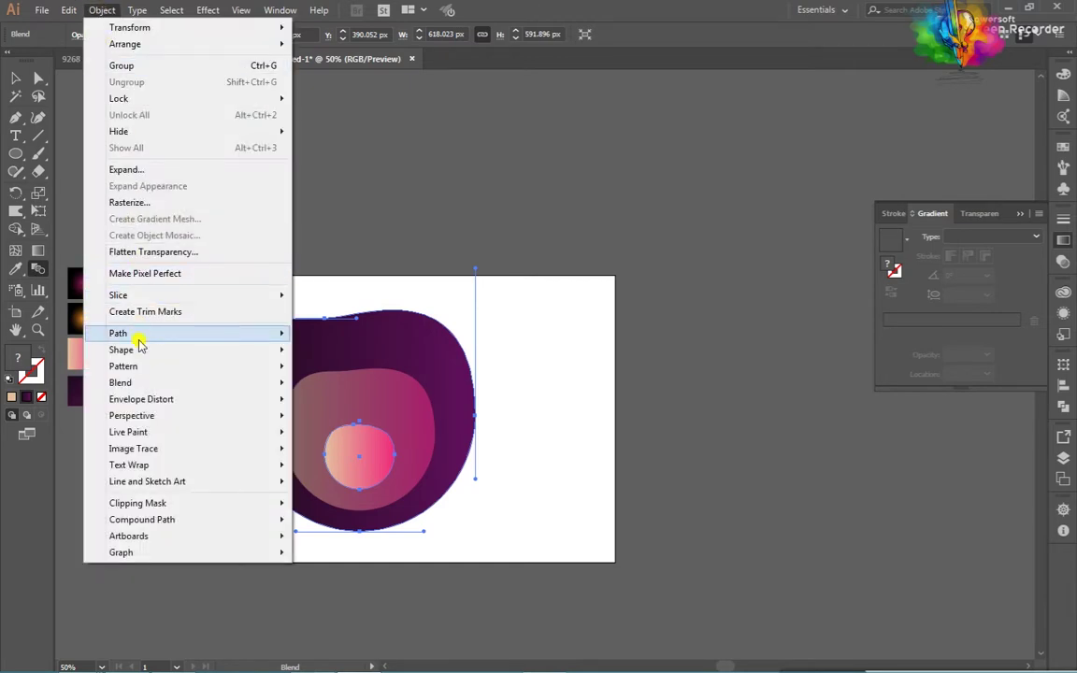
pyautogui.moveTo(140, 384)
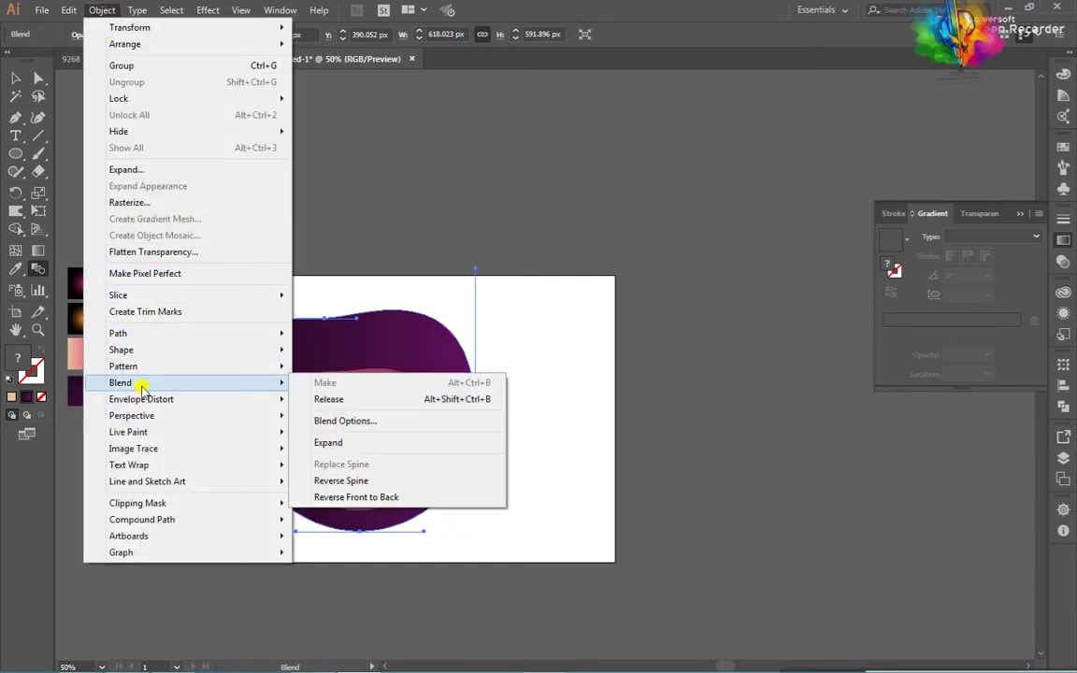
pyautogui.click(348, 423)
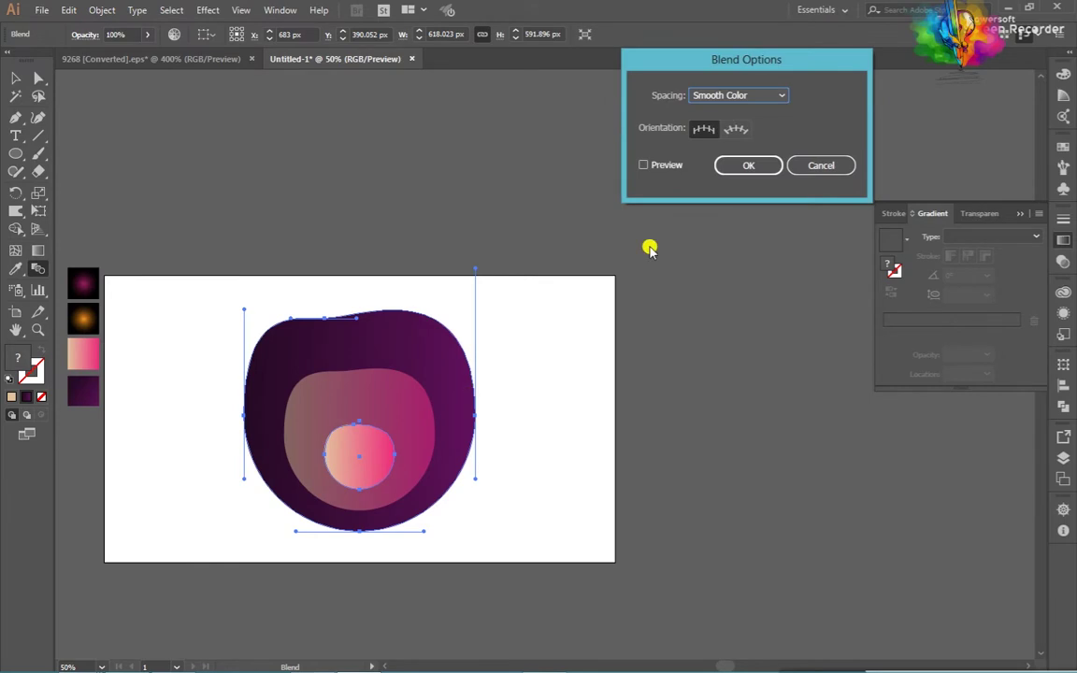
pyautogui.click(645, 166)
pyautogui.click(757, 95)
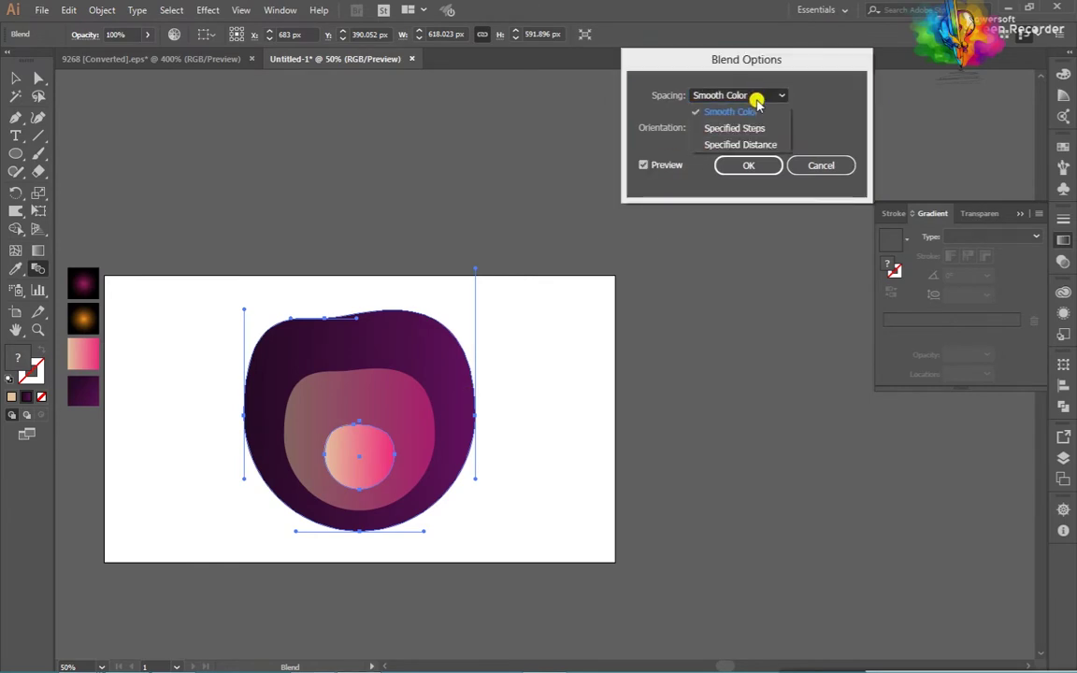
pyautogui.click(747, 129)
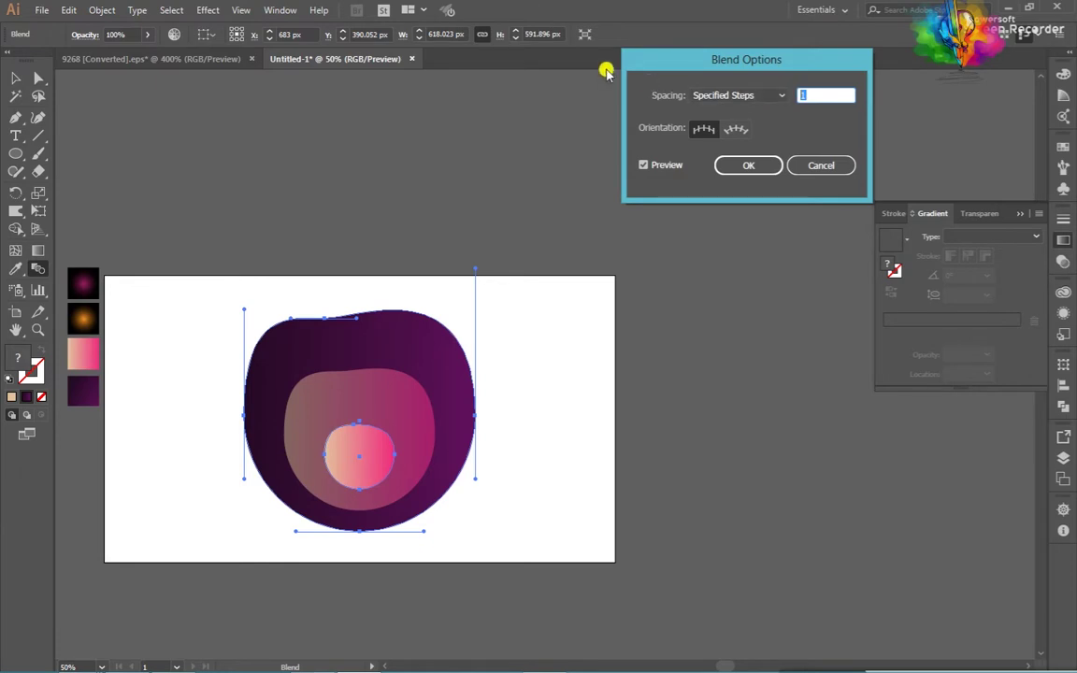
pyautogui.write('8')
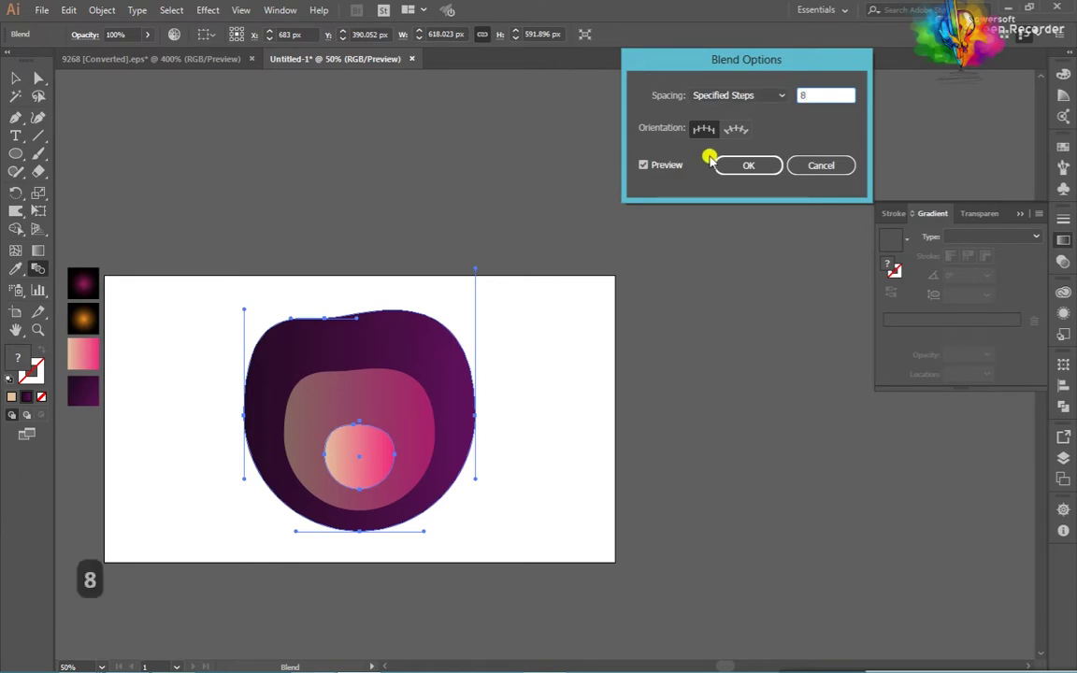
pyautogui.click(643, 165)
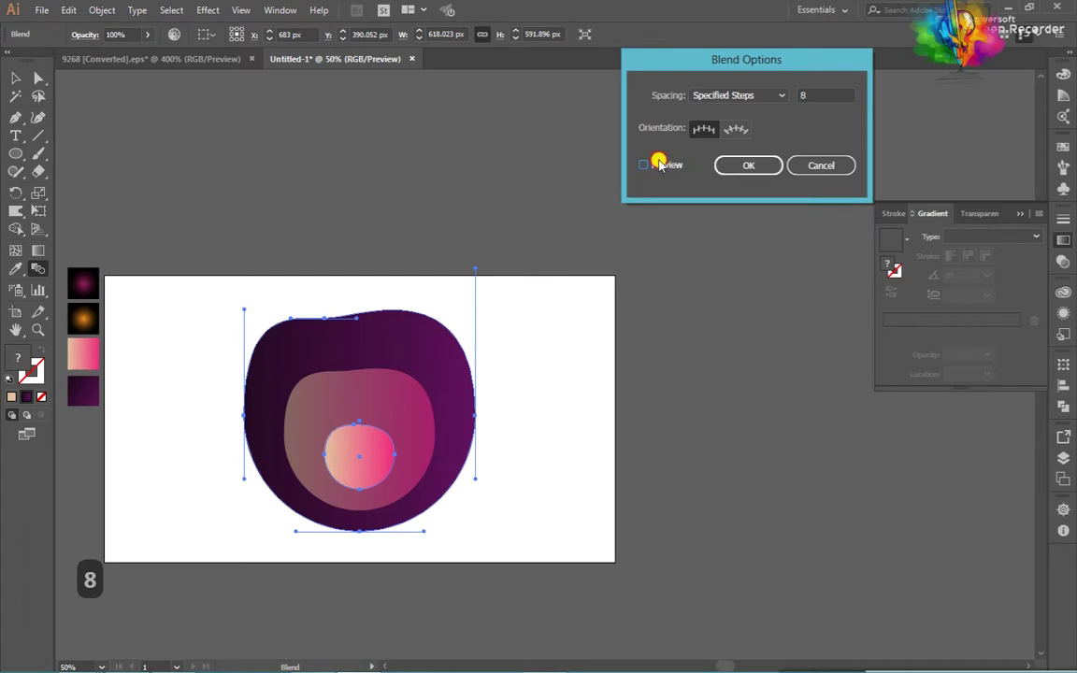
pyautogui.click(659, 163)
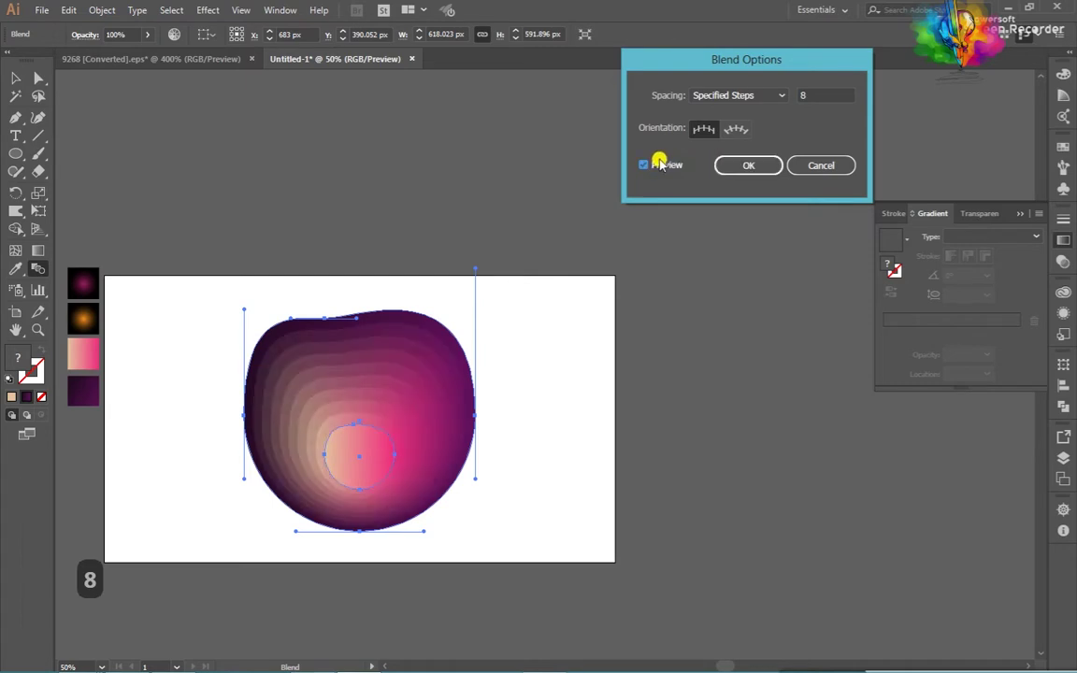
pyautogui.click(748, 165)
pyautogui.click(15, 77)
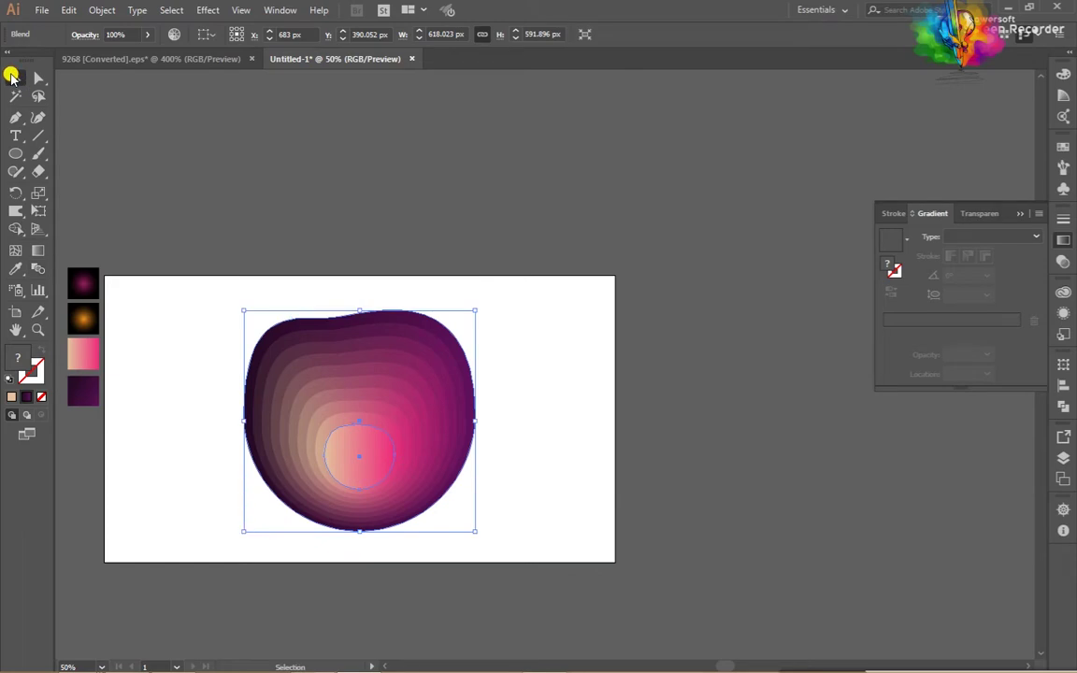
# Step: Tilt the handles of the outer purple shape's top anchor so the path rises slightly toward its right shoulder
pyautogui.click(526, 306)
pyautogui.scroll(1, 355, 451)
pyautogui.scroll(-2, 361, 399)
pyautogui.scroll(2, 375, 341)
pyautogui.scroll(-1, 374, 348)
pyautogui.click(372, 345)
pyautogui.scroll(1, 361, 205)
pyautogui.press('a')
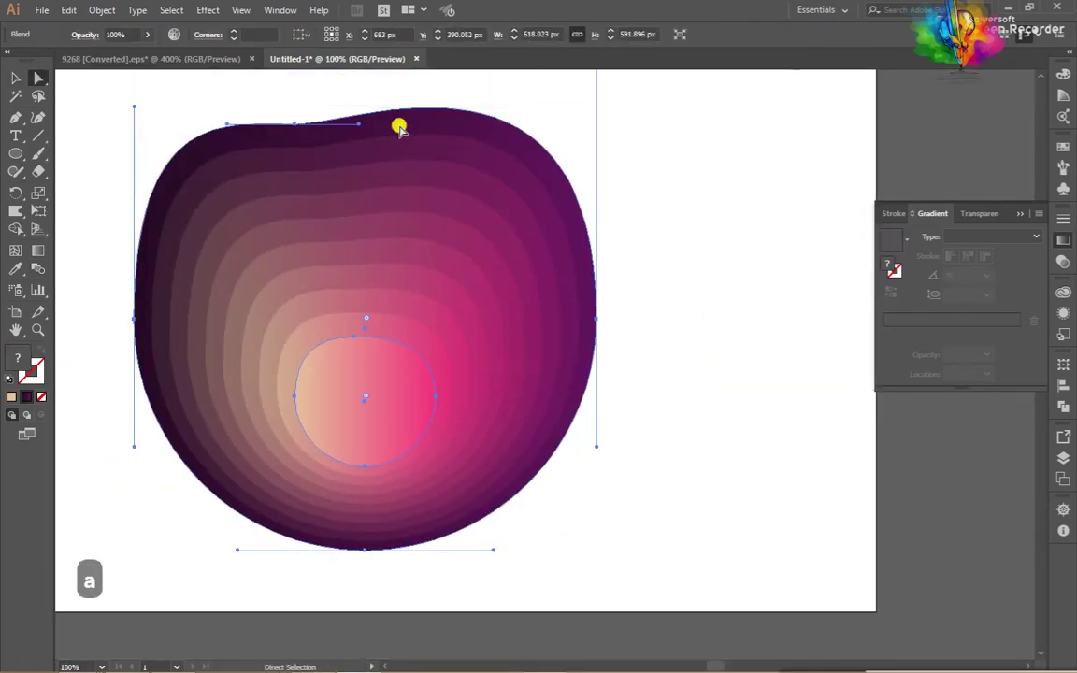
pyautogui.moveTo(359, 126); pyautogui.dragTo(360, 113)
pyautogui.hotkey('ctrl', 'z')
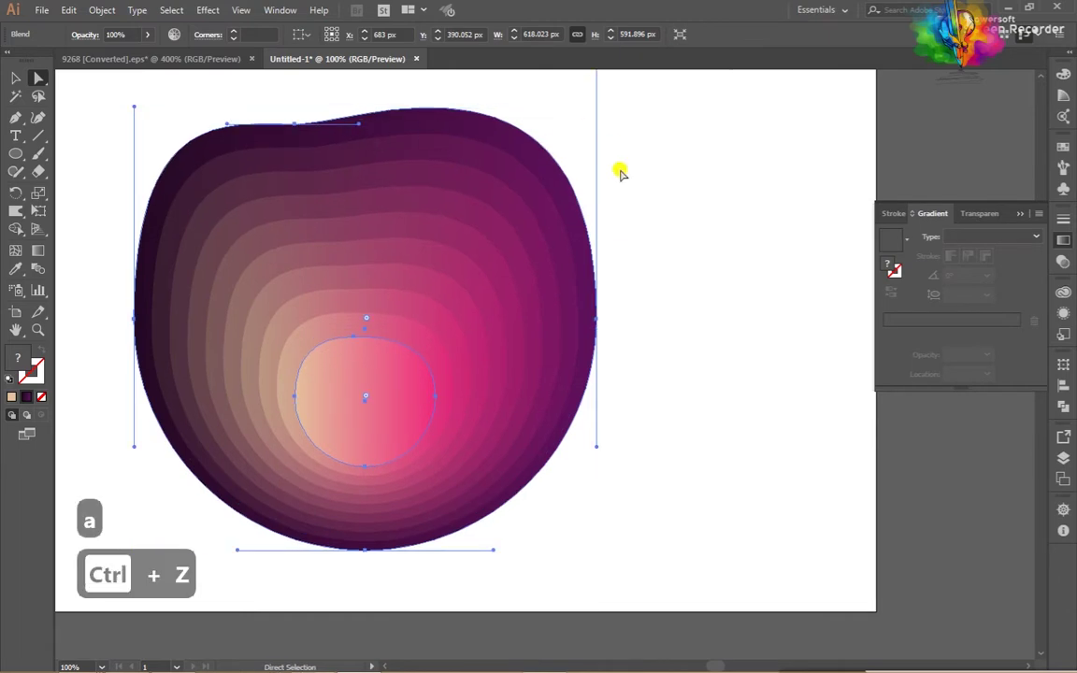
pyautogui.click(395, 111)
pyautogui.moveTo(358, 123); pyautogui.dragTo(360, 119)
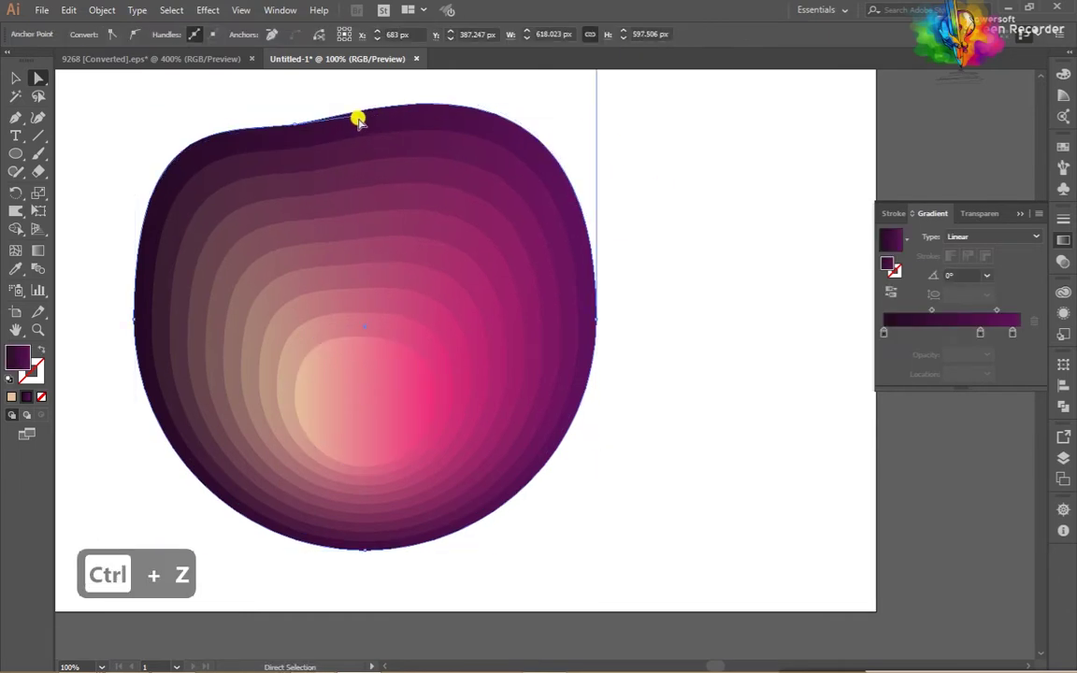
# Step: Lower the outer shape's top anchor slightly, to X 595 px and Y 127 px, fine-tune its handles and deselect it
pyautogui.moveTo(293, 127); pyautogui.dragTo(361, 109)
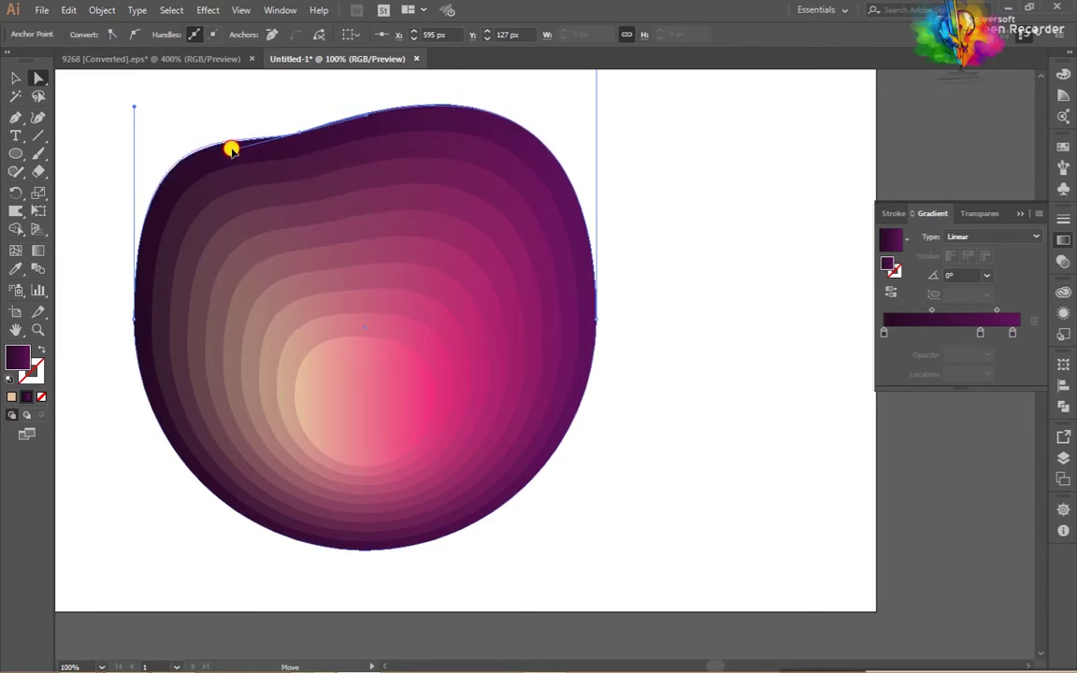
pyautogui.moveTo(231, 150); pyautogui.dragTo(232, 148)
pyautogui.scroll(-1, 280, 196)
pyautogui.scroll(-2, 283, 200)
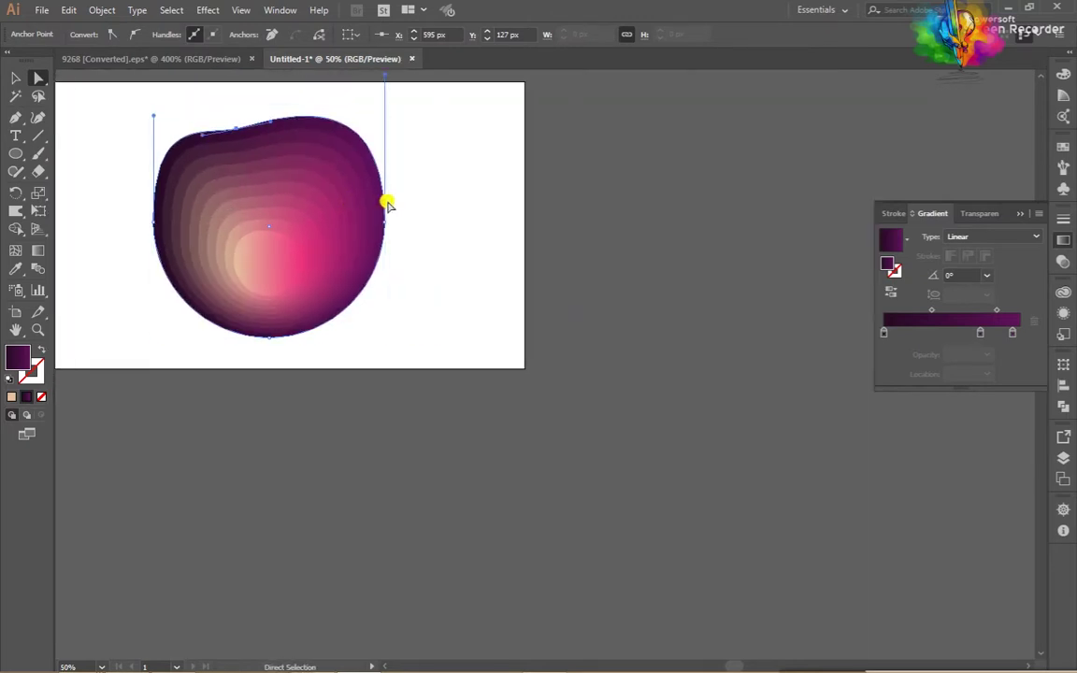
pyautogui.scroll(1, 411, 234)
pyautogui.click(449, 290)
pyautogui.hscroll(-3, 443, 289)
pyautogui.scroll(1, 441, 289)
pyautogui.scroll(-1, 440, 290)
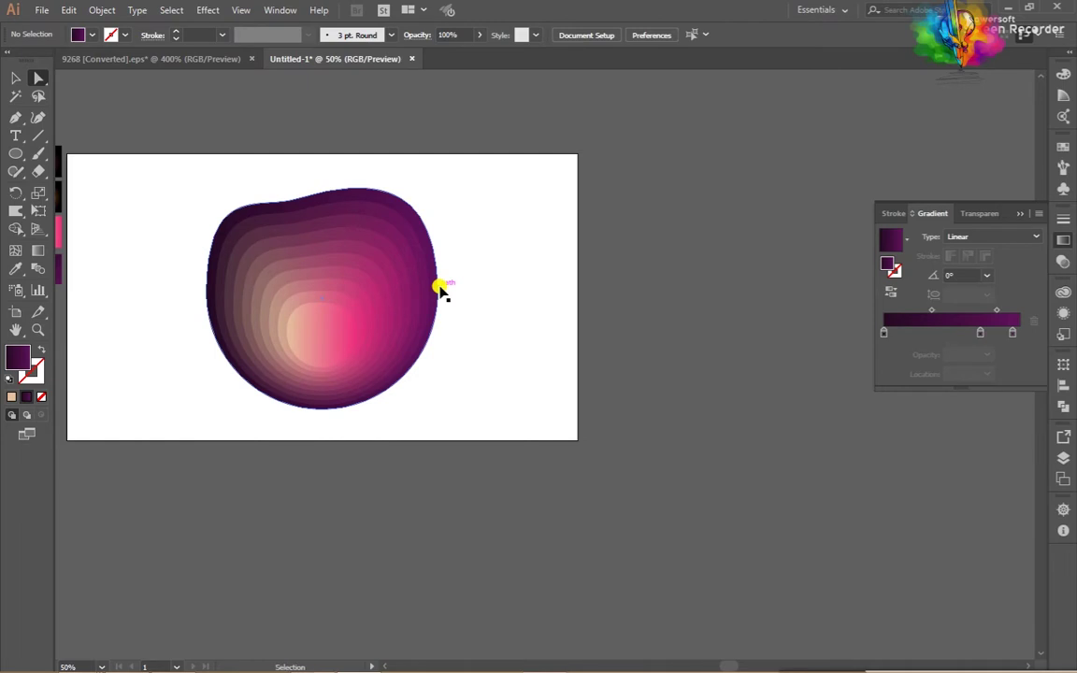
pyautogui.hscroll(-2, 437, 290)
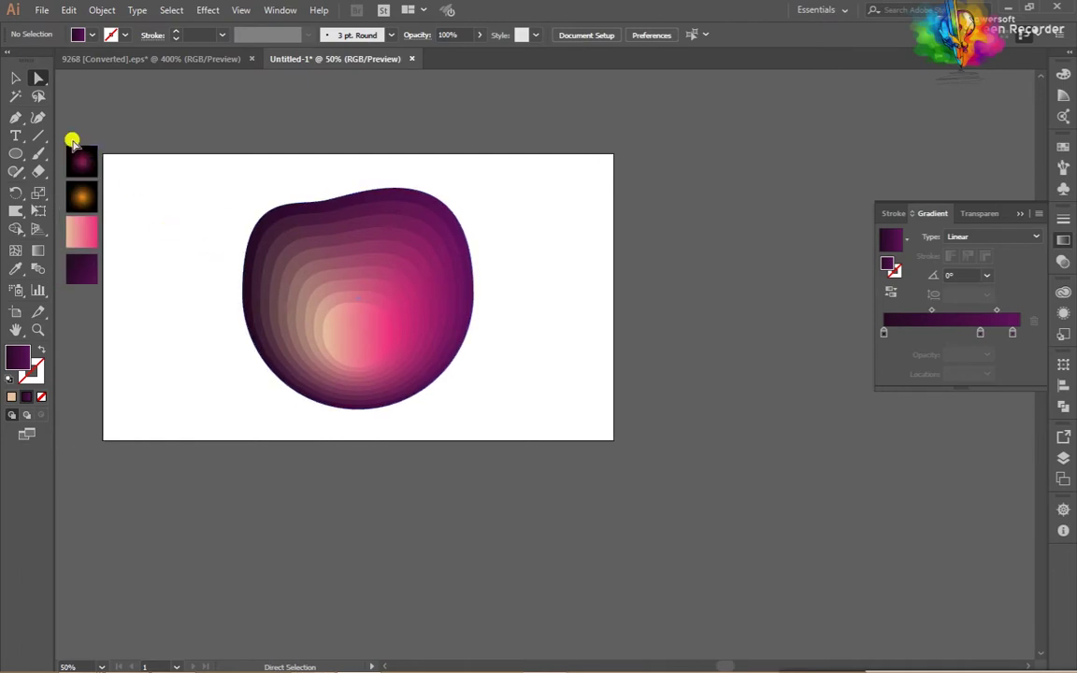
# Step: Select the whole blend and scale it up slightly around its center so it fills more of the artboard's height
pyautogui.press('v')
pyautogui.click(454, 222)
pyautogui.click(610, 289)
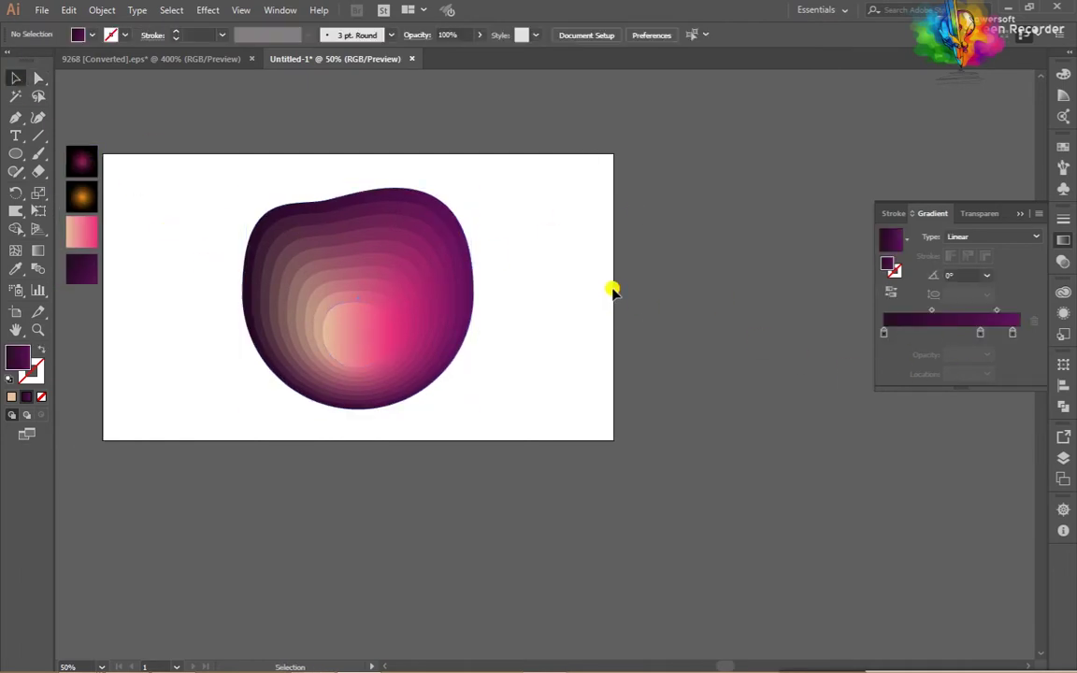
pyautogui.scroll(-1, 253, 228)
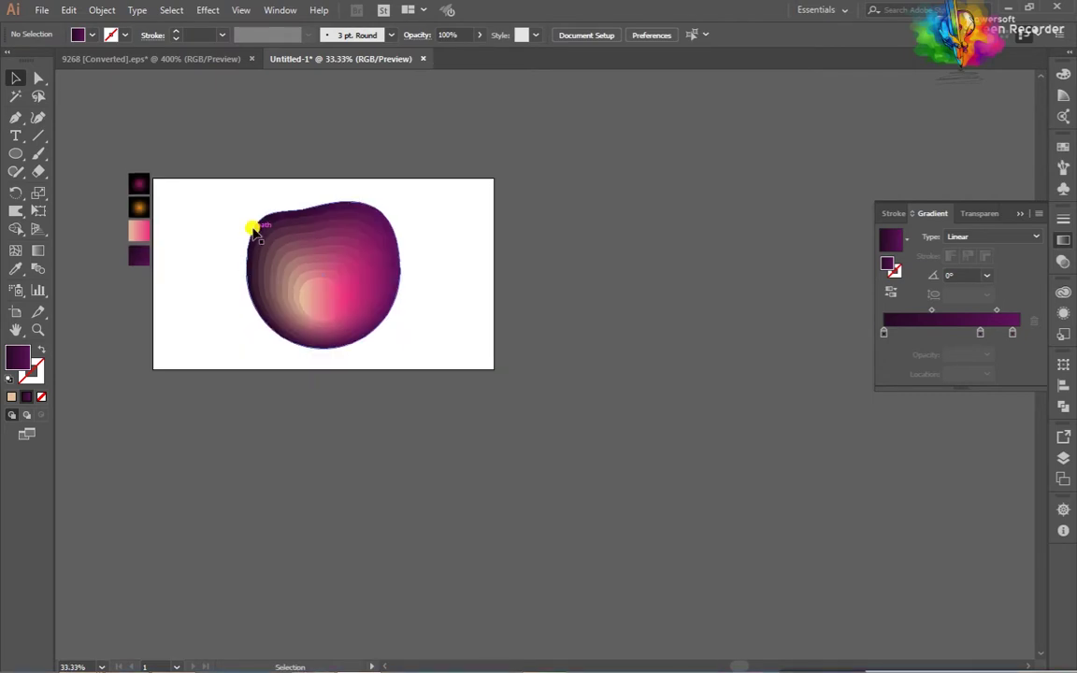
pyautogui.press('v')
pyautogui.moveTo(242, 177); pyautogui.dragTo(408, 362)
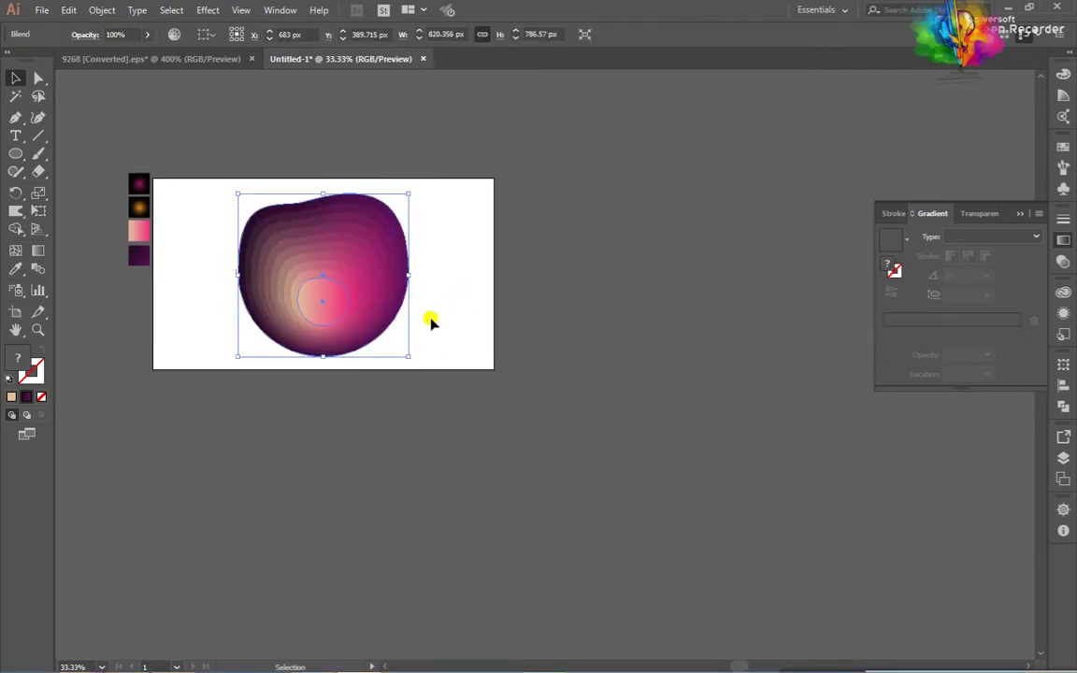
pyautogui.click(435, 293)
pyautogui.hscroll(-1, 430, 281)
pyautogui.scroll(1, 356, 294)
pyautogui.hscroll(-1, 358, 294)
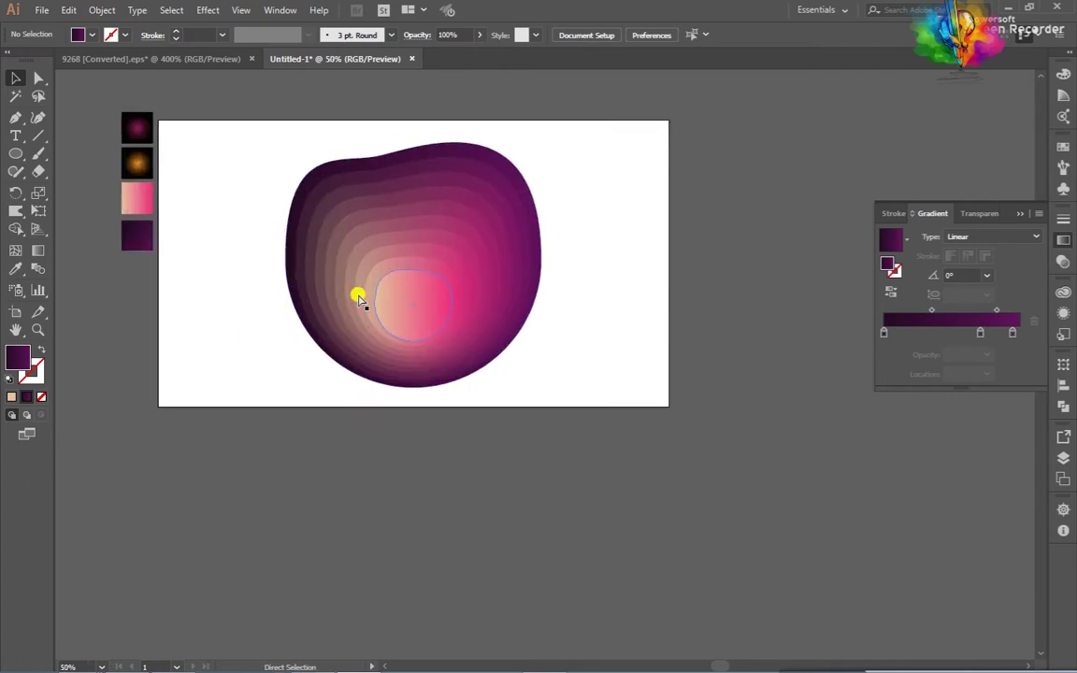
# Step: Draw a 1366 by 768 px rectangle covering the artboard, filled with the dark purple swatch's linear gradient
pyautogui.click(131, 236)
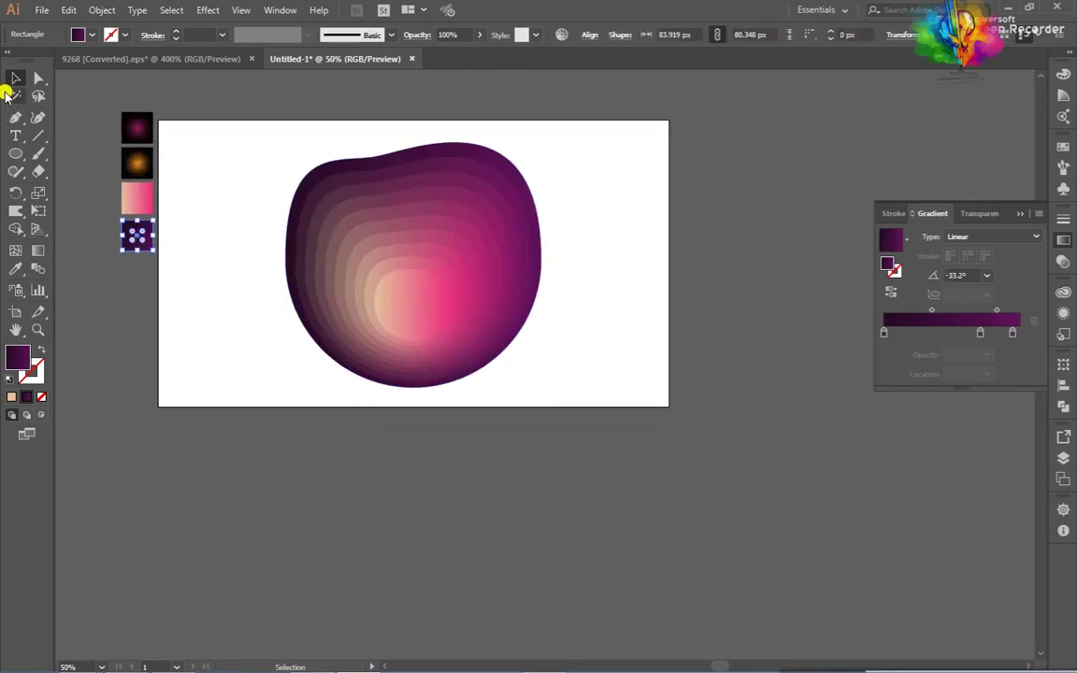
pyautogui.click(18, 155)
pyautogui.click(87, 154)
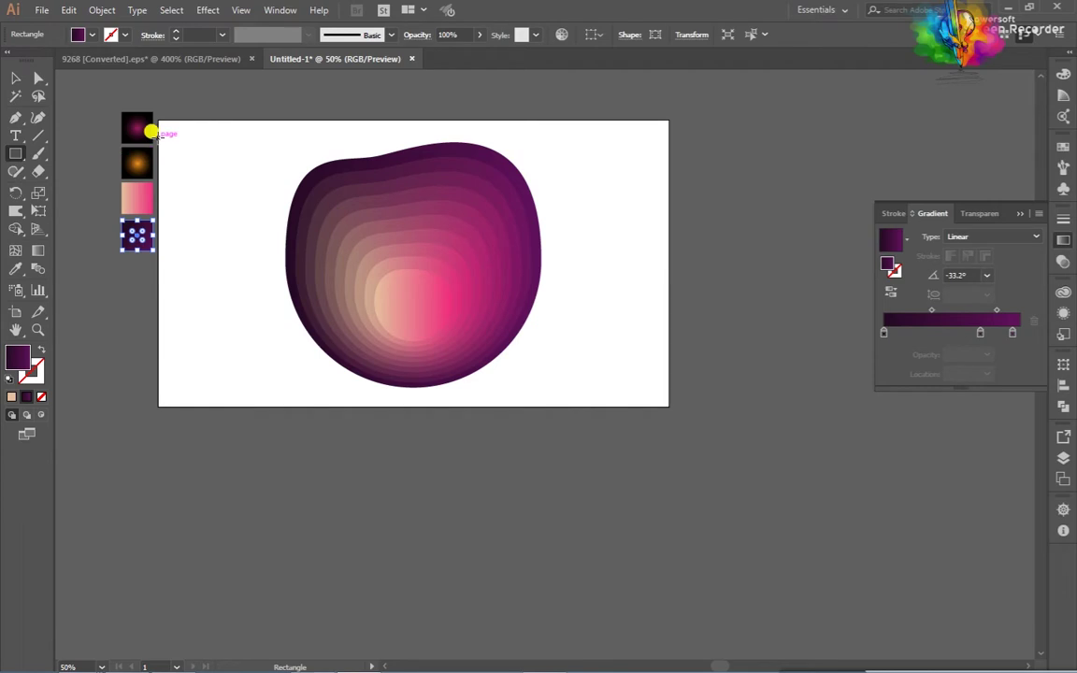
pyautogui.moveTo(152, 114); pyautogui.dragTo(661, 400)
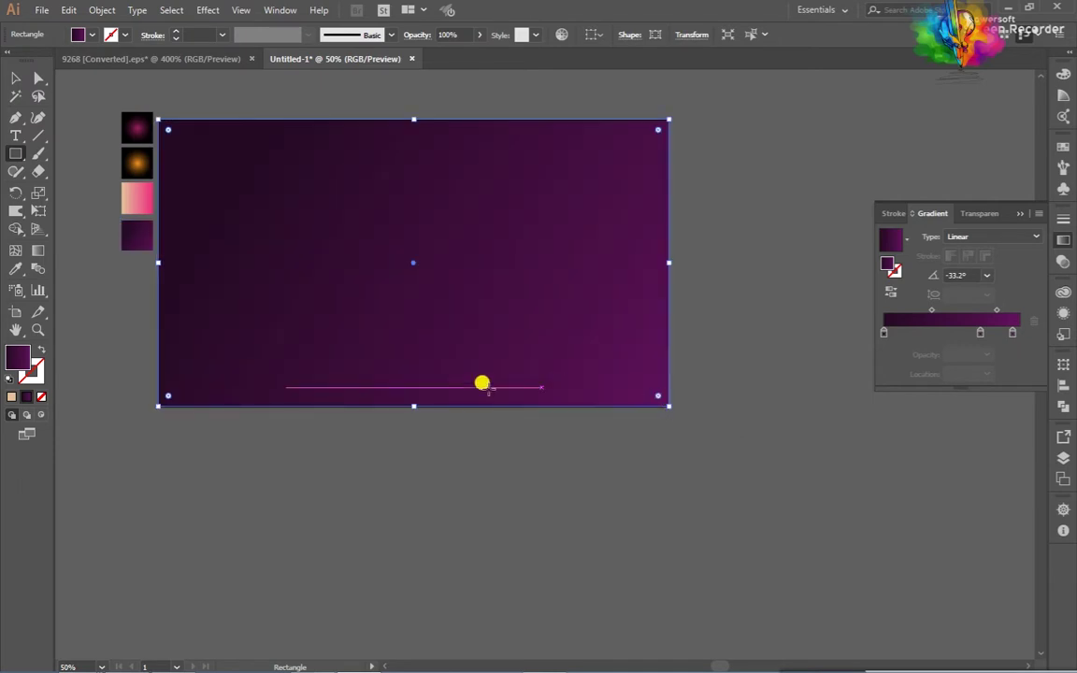
# Step: Send the purple background rectangle behind the blend
pyautogui.click(14, 78)
pyautogui.rightClick(304, 227)
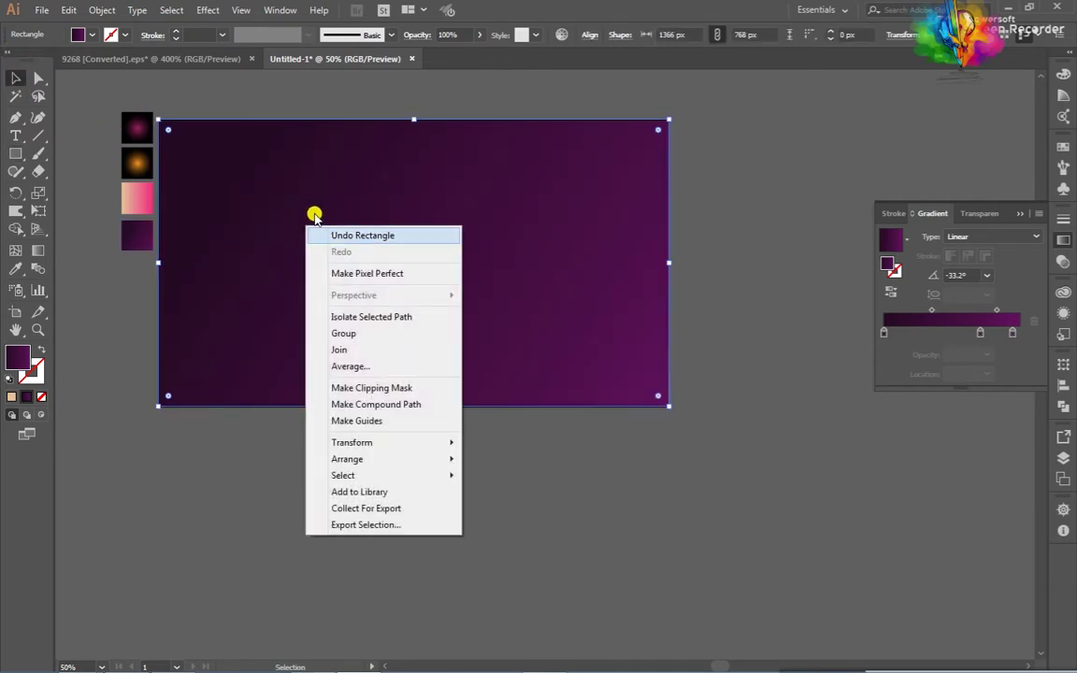
pyautogui.moveTo(375, 444)
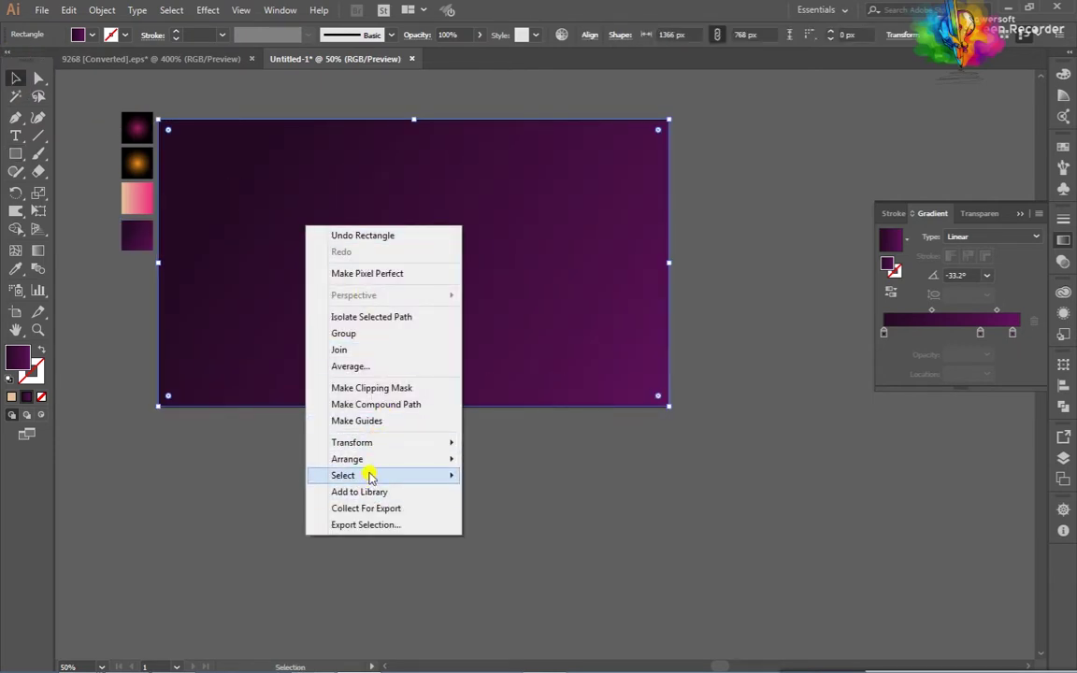
pyautogui.click(507, 507)
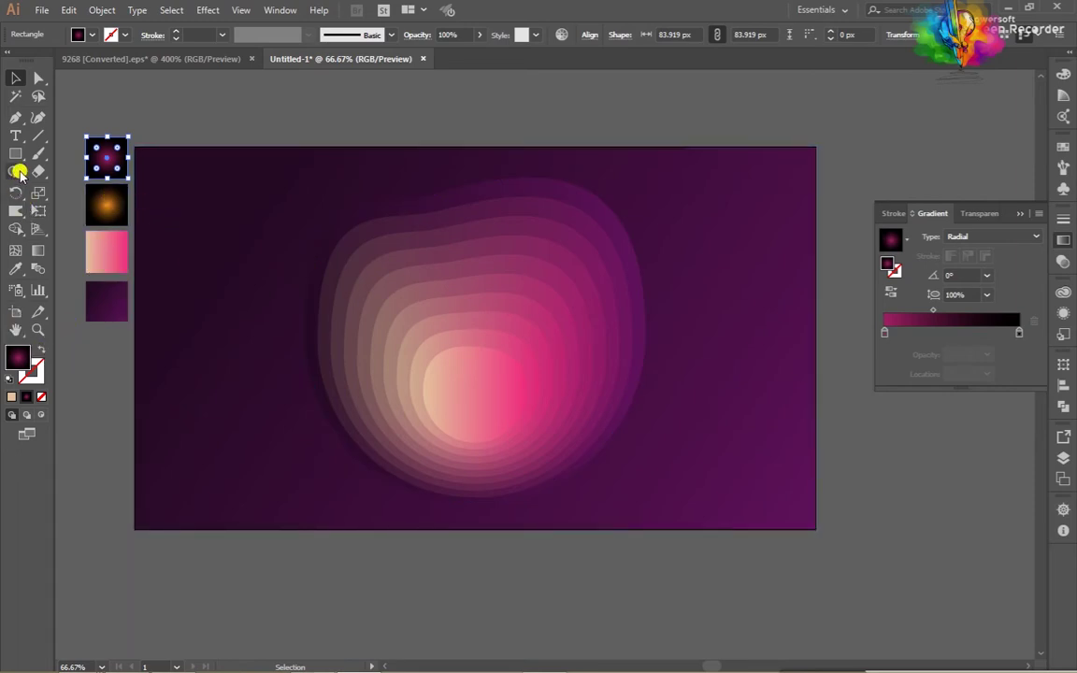
# Step: Draw a narrow vertical ellipse about 43 by 307 px with the magenta-to-black radial gradient and place it on the blend's right edge
pyautogui.moveTo(16, 154); pyautogui.dragTo(56, 189)
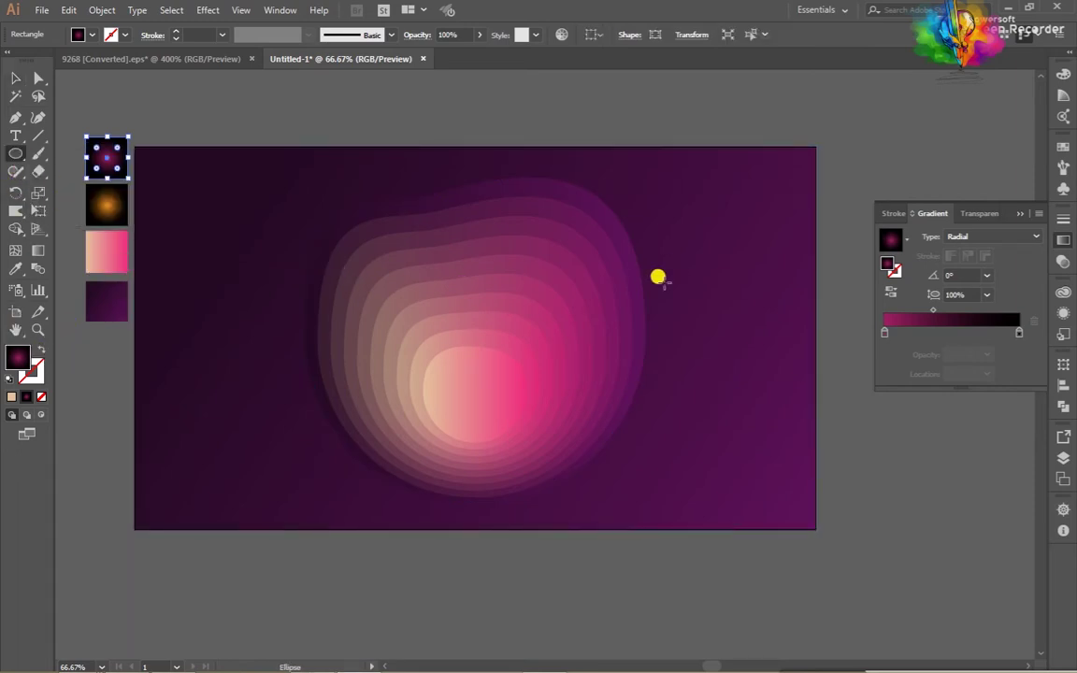
pyautogui.moveTo(639, 279); pyautogui.dragTo(660, 433)
pyautogui.scroll(1, 658, 374)
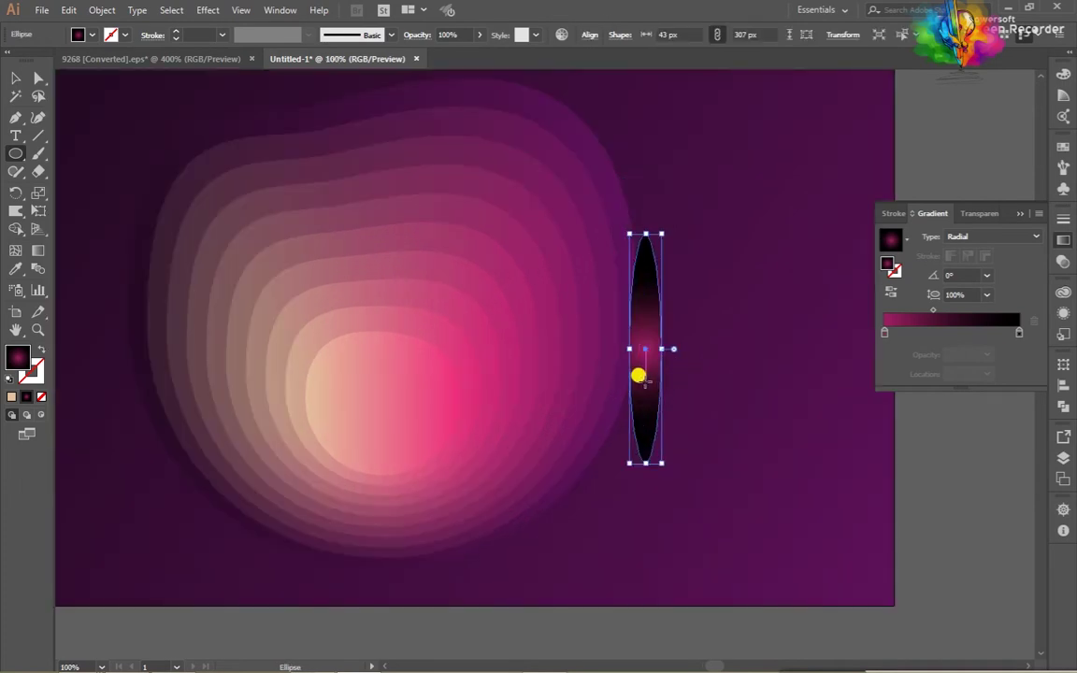
pyautogui.click(16, 78)
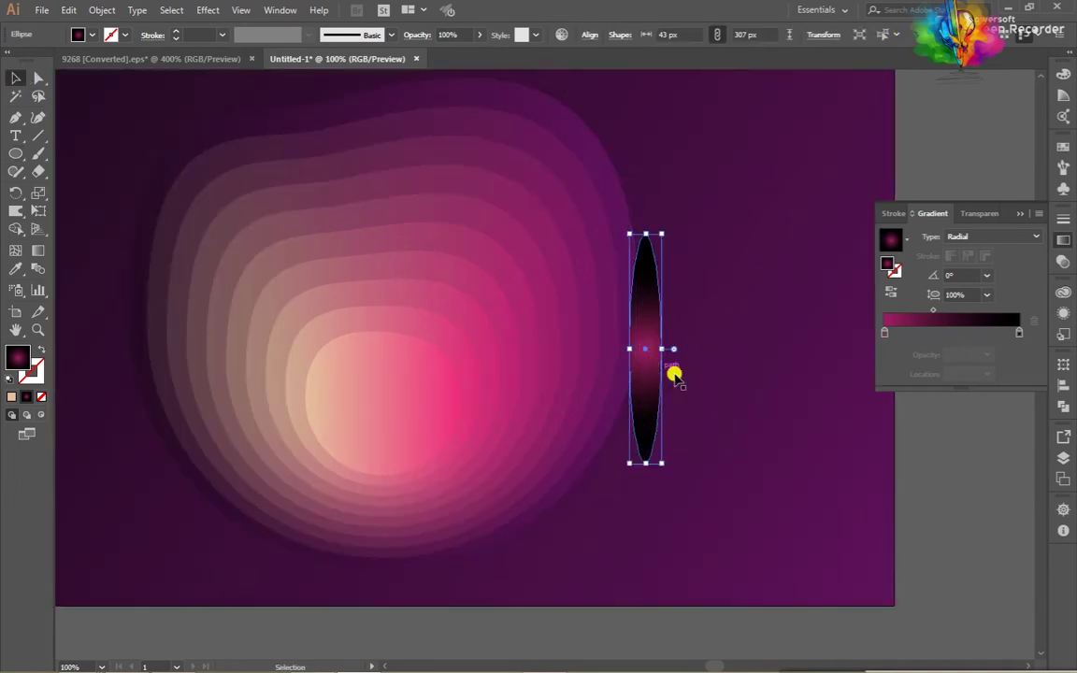
pyautogui.moveTo(647, 387); pyautogui.dragTo(615, 354)
pyautogui.click(864, 301)
pyautogui.click(614, 279)
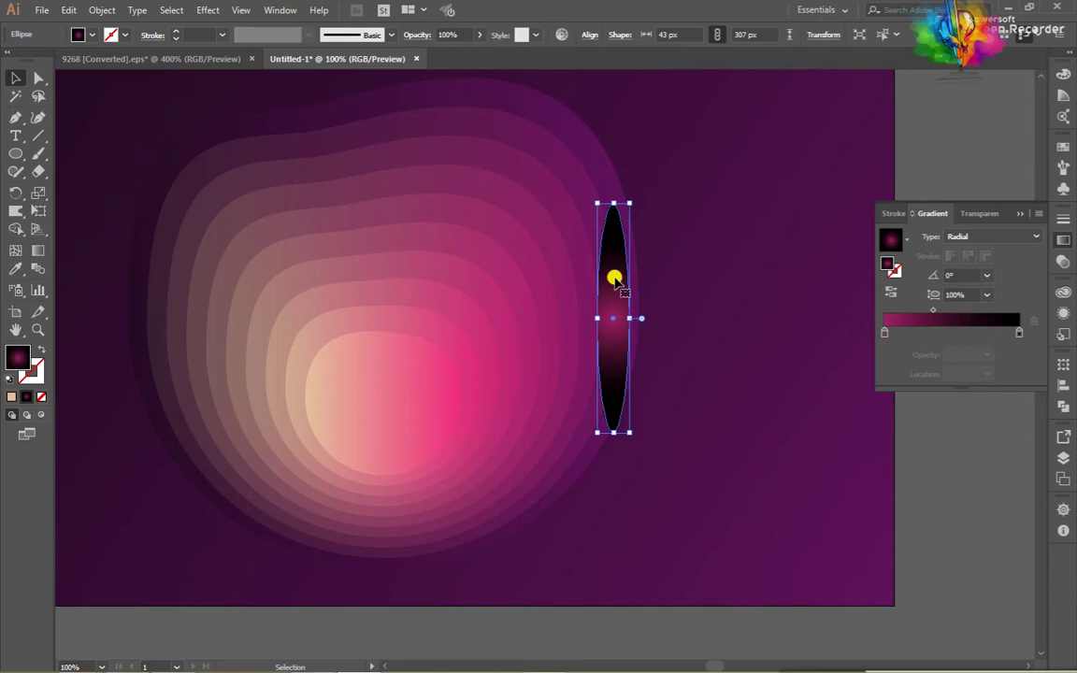
# Step: Duplicate the narrow ellipse onto the upper part of the blend and rotate the copy 90°
pyautogui.moveTo(614, 278); pyautogui.dragTo(342, 191)
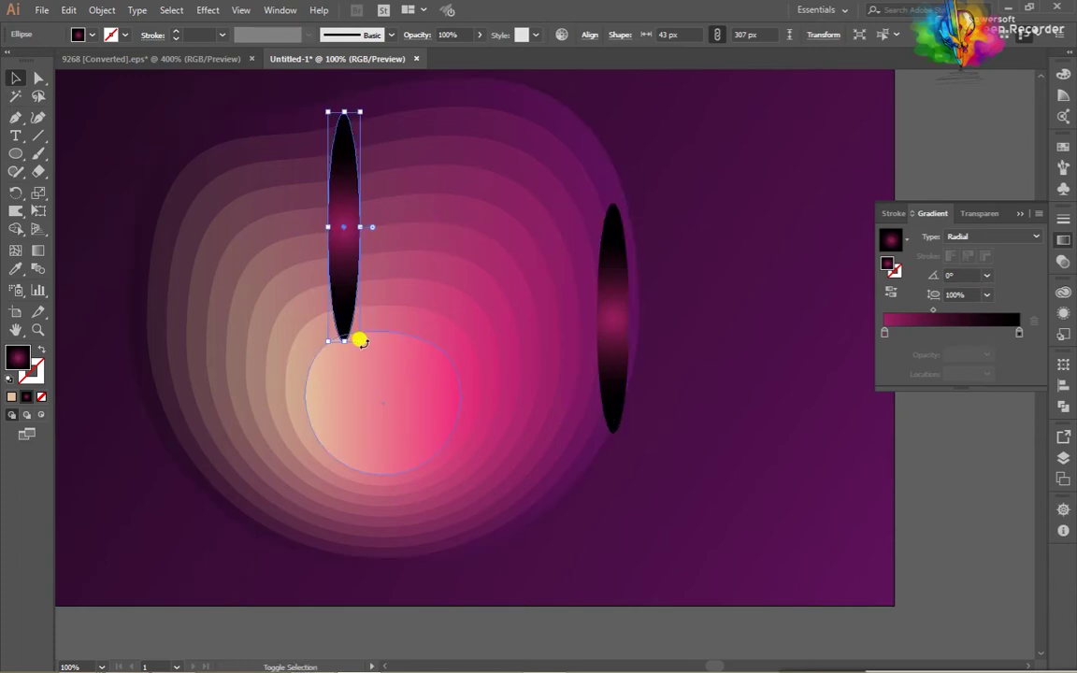
pyautogui.moveTo(356, 346); pyautogui.dragTo(425, 228)
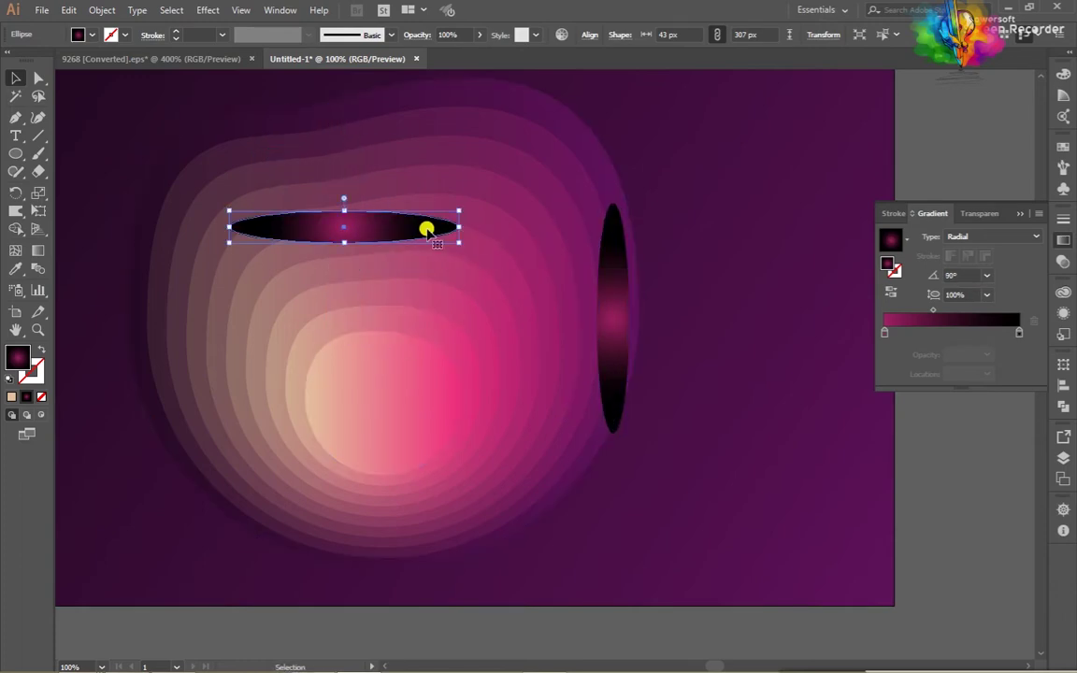
pyautogui.hotkey('ctrl', '-')
# Step: Move the horizontal ellipse over the blend's top edge and enlarge it to about 729 by 359 px
pyautogui.moveTo(371, 268); pyautogui.dragTo(471, 222)
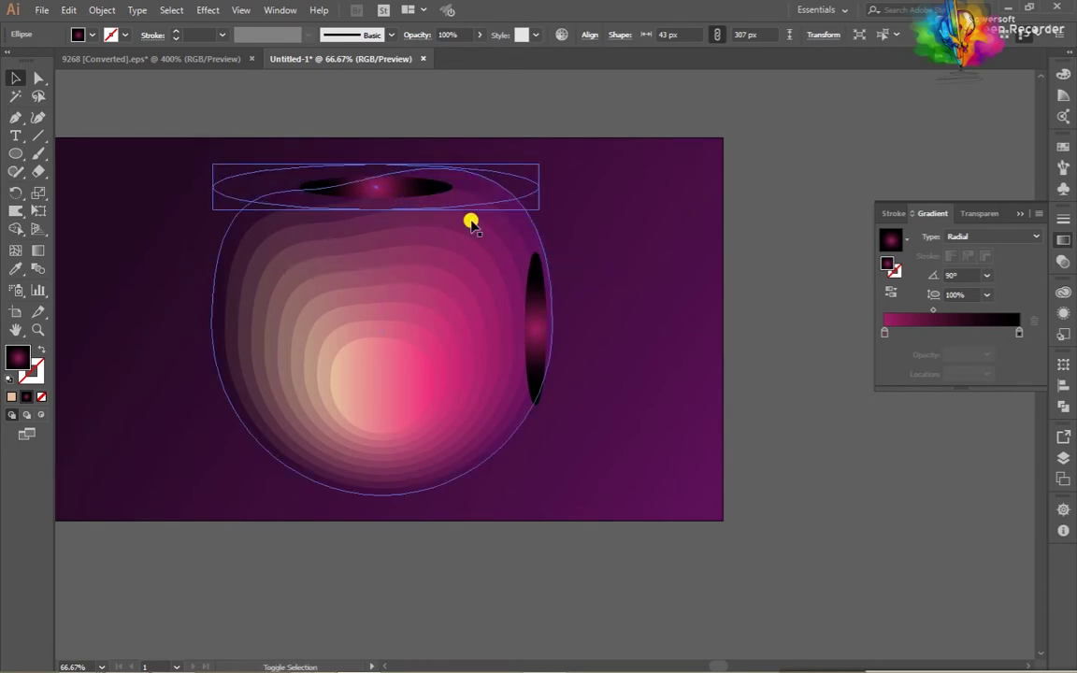
pyautogui.moveTo(373, 161); pyautogui.dragTo(387, 203)
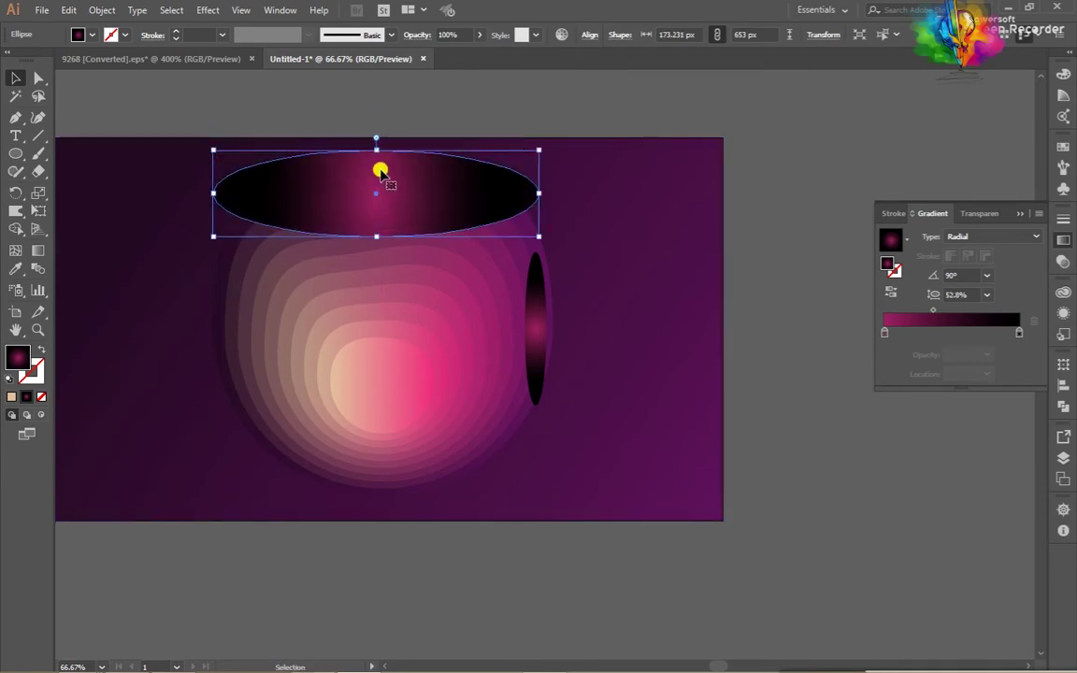
pyautogui.moveTo(374, 150); pyautogui.dragTo(377, 111)
pyautogui.moveTo(381, 198); pyautogui.dragTo(382, 225)
pyautogui.hotkey('ctrl', '-')
pyautogui.moveTo(556, 192); pyautogui.dragTo(556, 165)
pyautogui.hotkey('ctrl', 'shift', 'a')
# Step: Set the opacity of the black end stop in the large ellipse's radial gradient to 0%
pyautogui.click(658, 217)
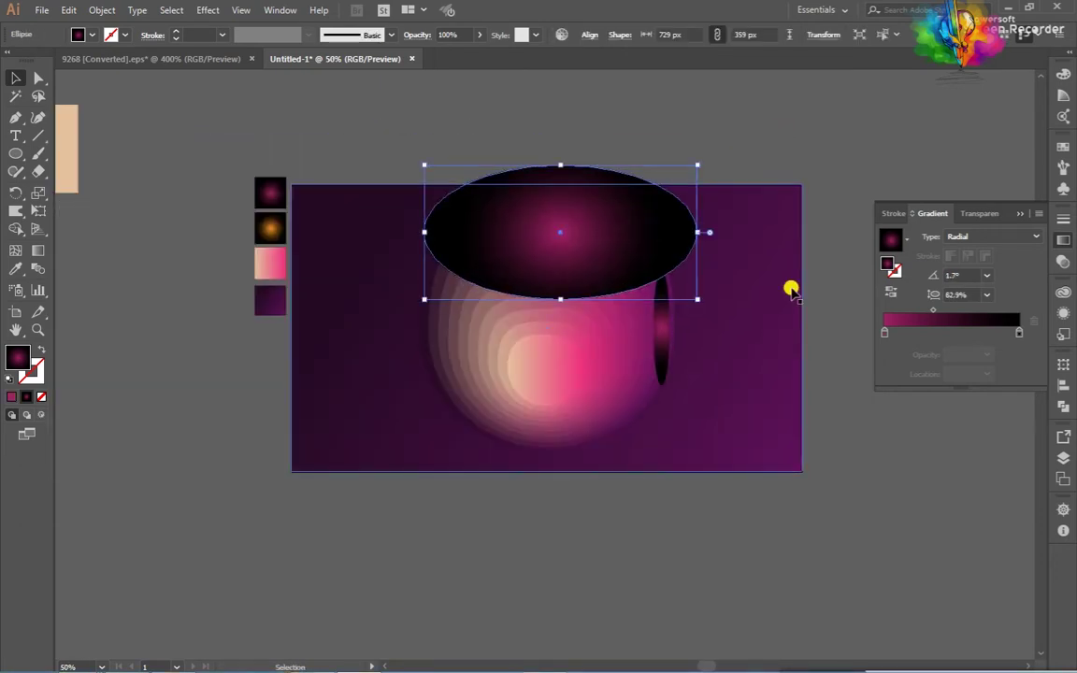
pyautogui.click(1019, 333)
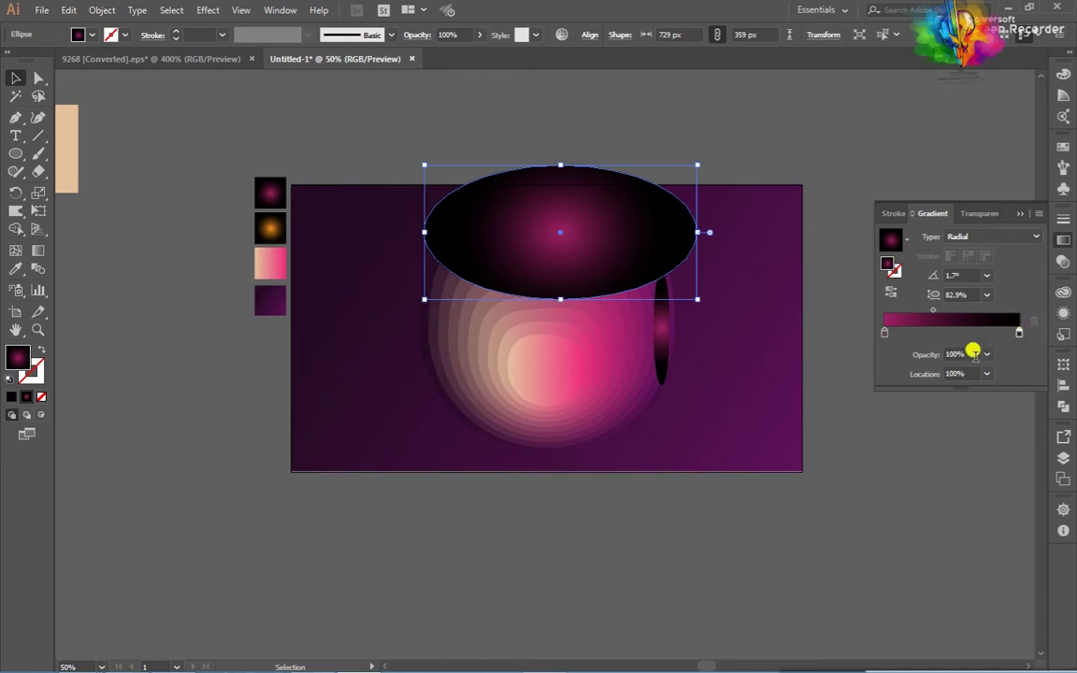
pyautogui.click(935, 400)
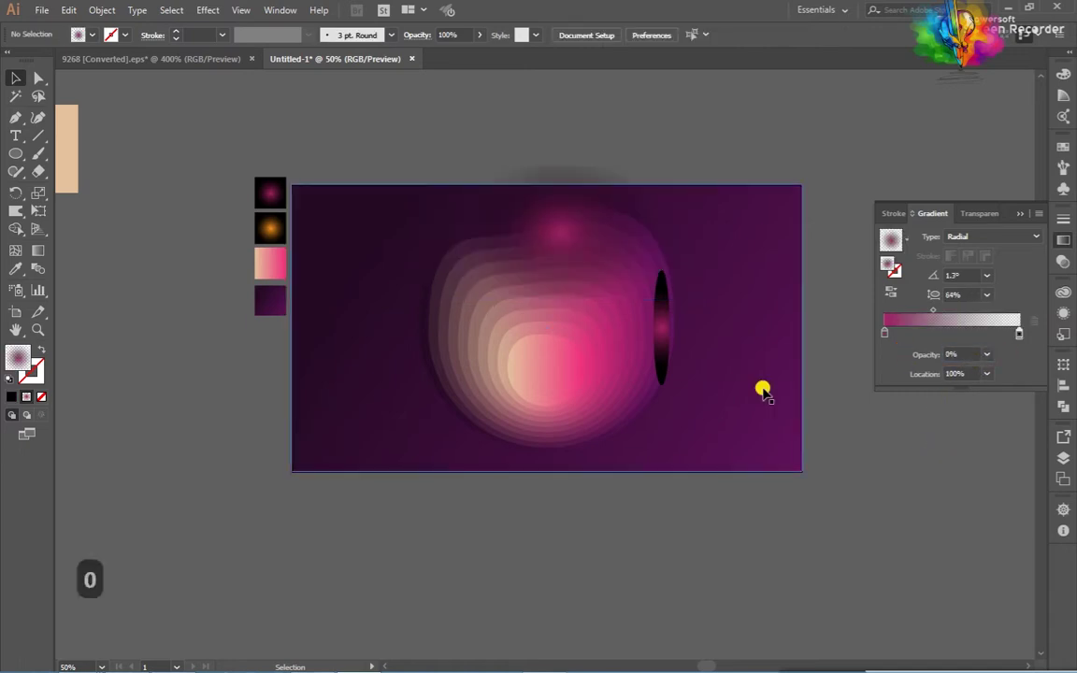
# Step: Set the blending mode of the large glow ellipse to Color Dodge
pyautogui.click(566, 234)
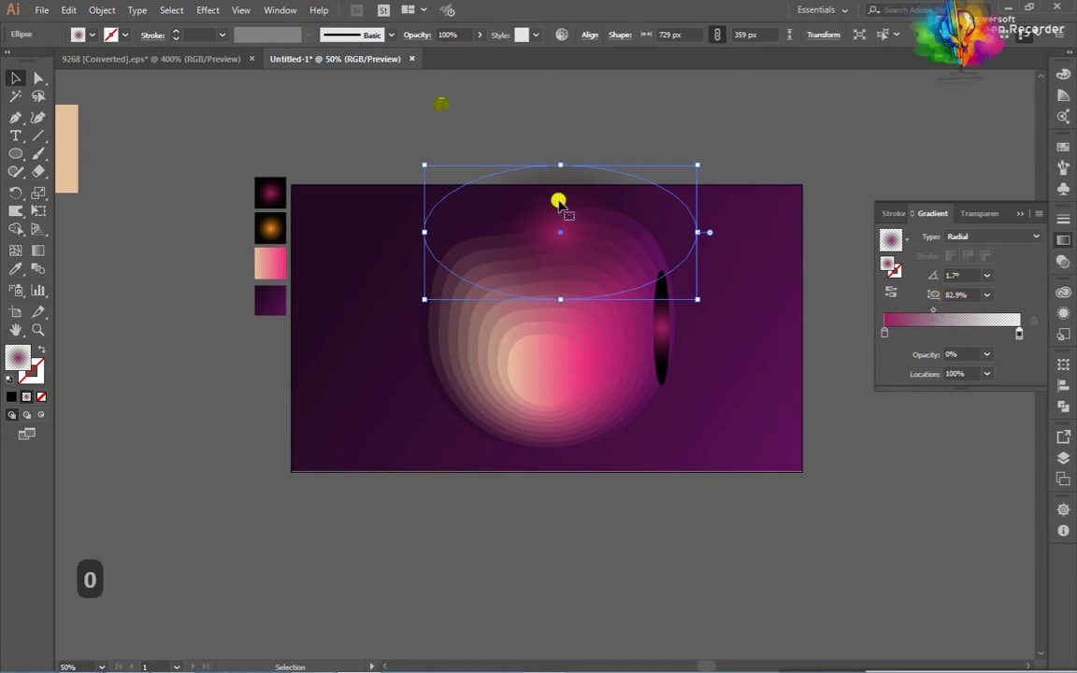
pyautogui.click(279, 9)
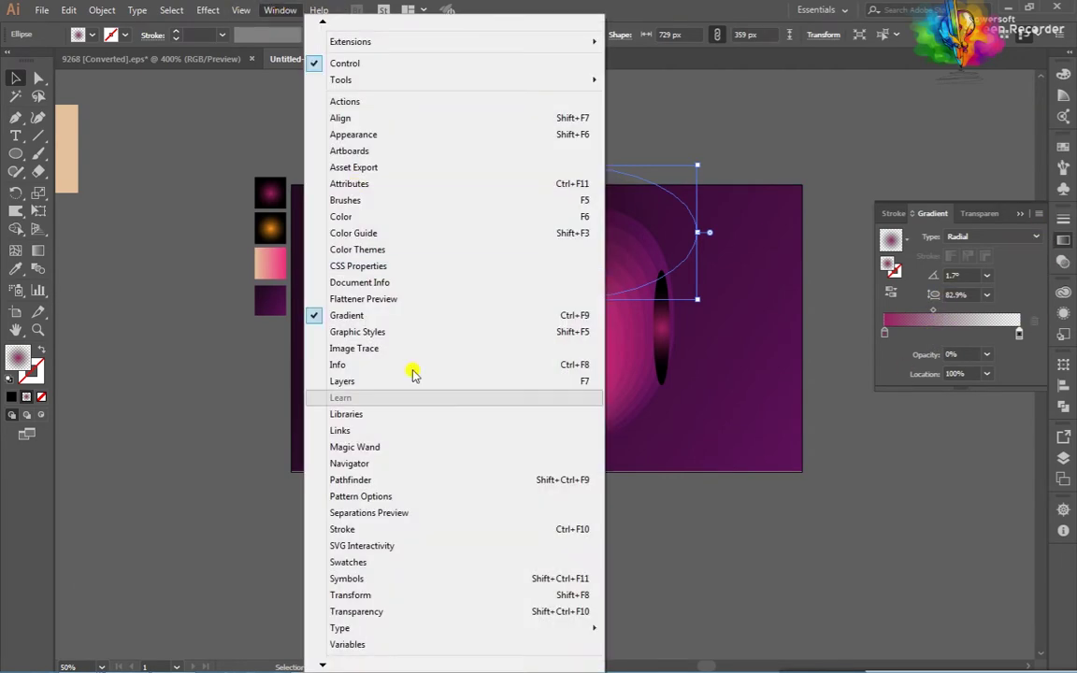
pyautogui.click(348, 612)
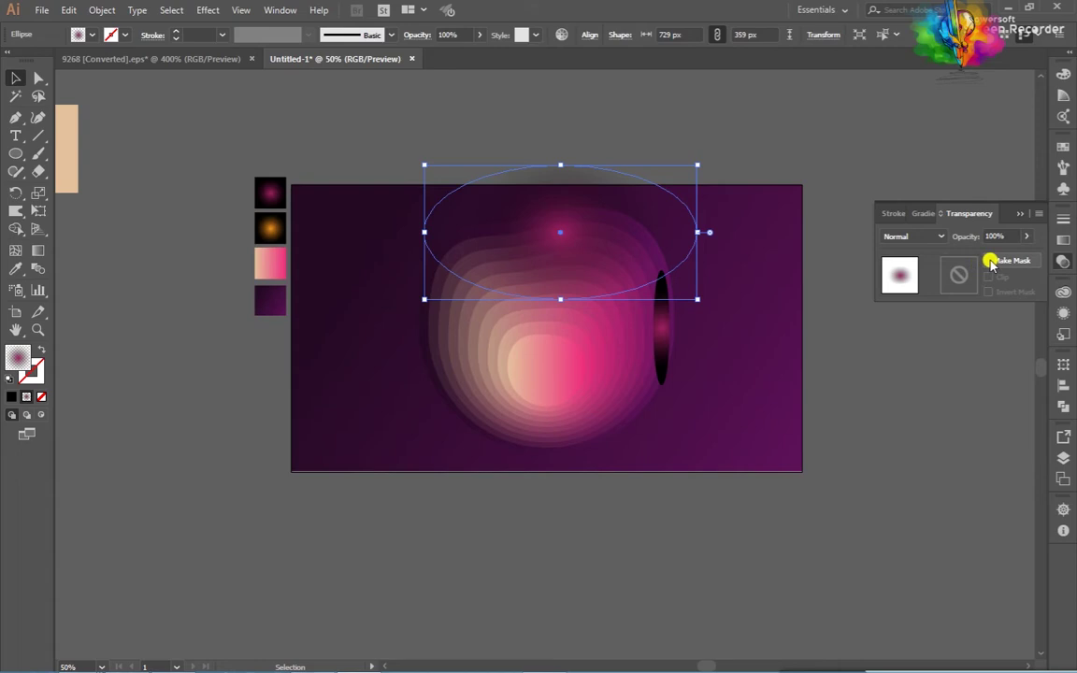
pyautogui.click(913, 236)
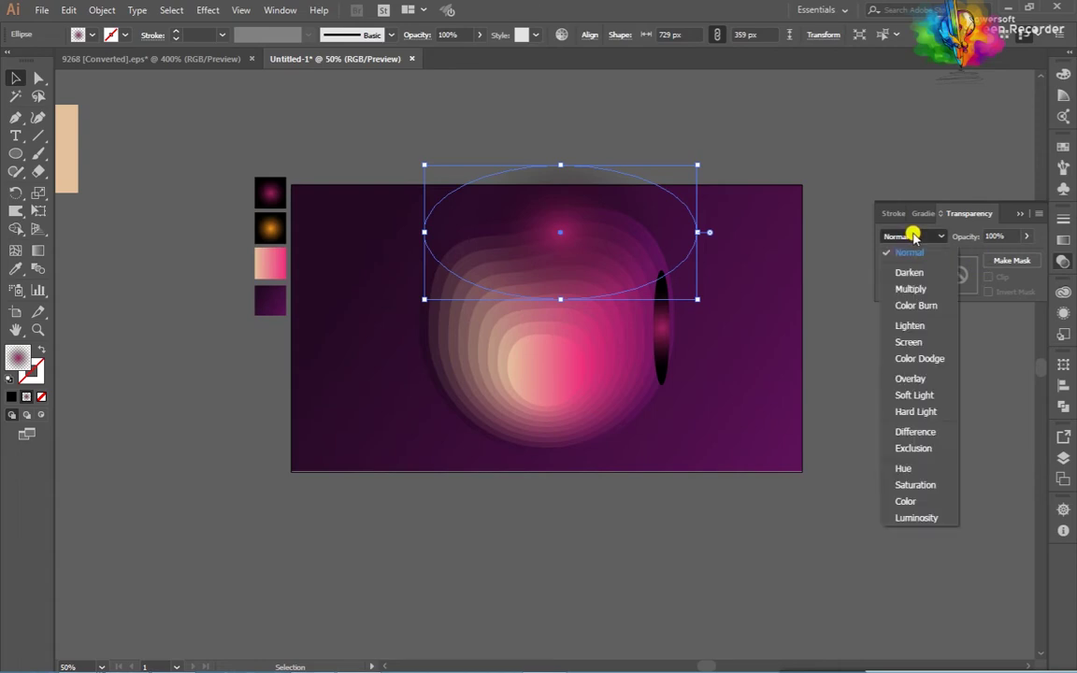
pyautogui.click(918, 359)
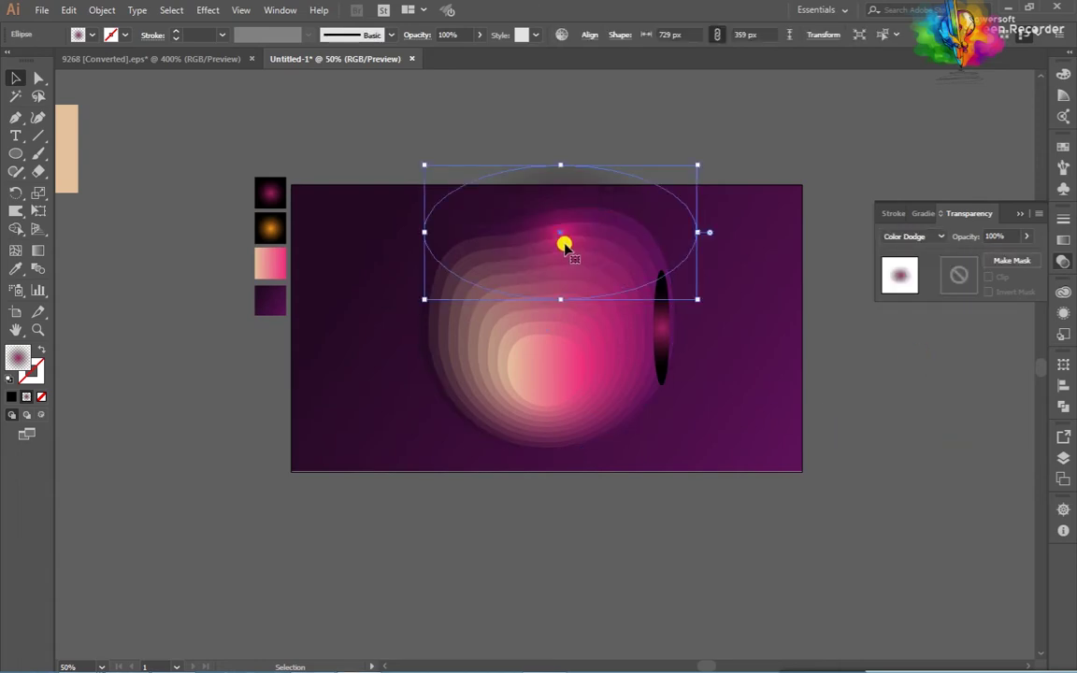
# Step: Try shifting the Color Dodge ellipse slightly down and to the left over the blend, and undo the move
pyautogui.scroll(1, 552, 248)
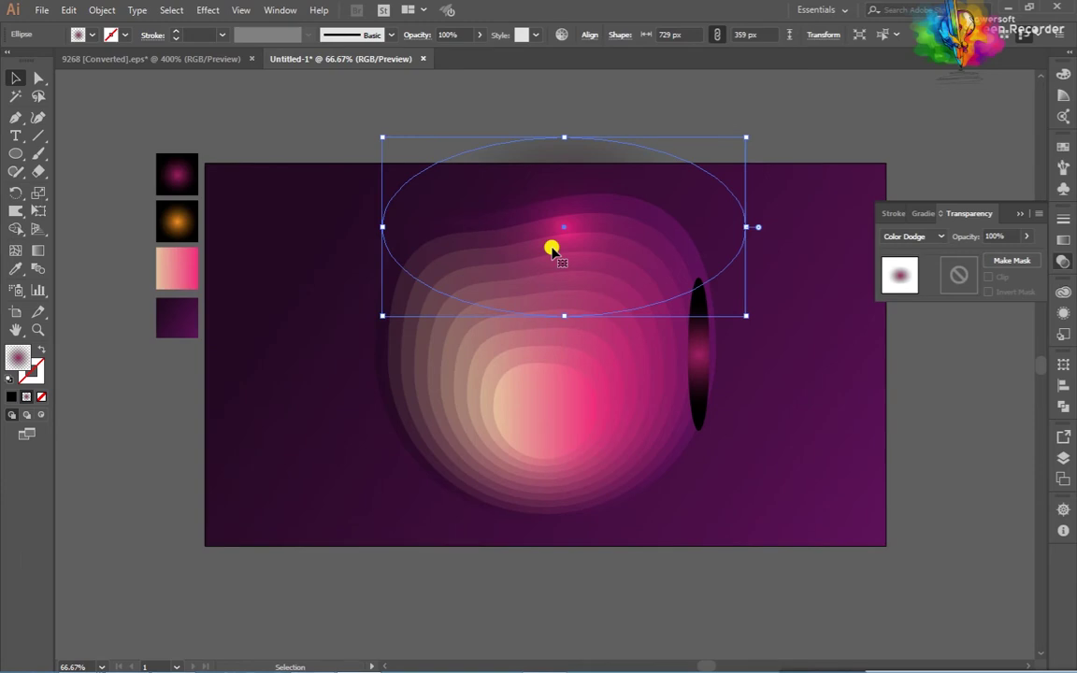
pyautogui.moveTo(551, 250); pyautogui.dragTo(539, 280)
pyautogui.hotkey('ctrl', 'z')
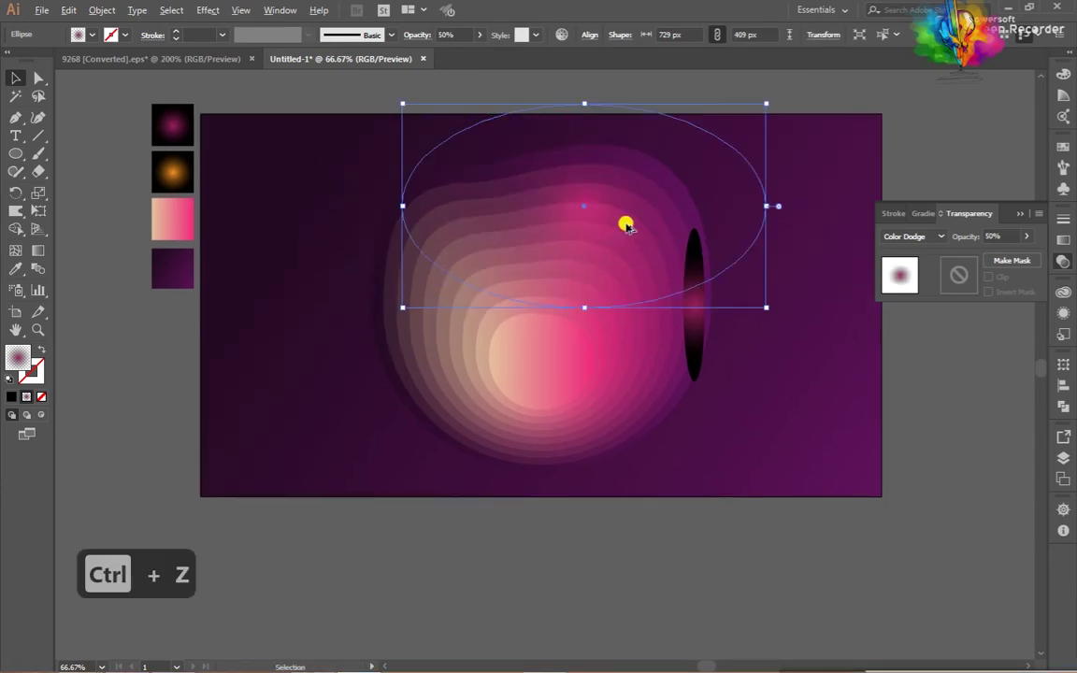
# Step: Widen the large Color Dodge ellipse over the blend's upper part to about 1063 px
pyautogui.moveTo(626, 224); pyautogui.dragTo(482, 224)
pyautogui.moveTo(624, 203); pyautogui.dragTo(764, 197)
pyautogui.moveTo(259, 207); pyautogui.dragTo(236, 206)
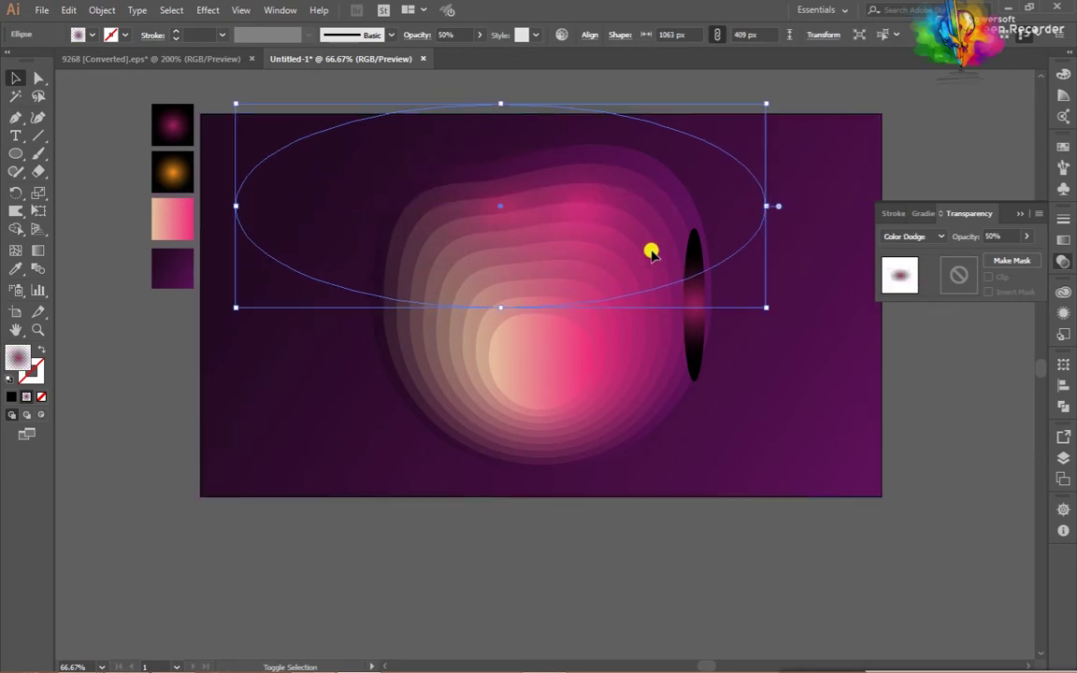
# Step: Shift the widened glow ellipse slightly to the left over the blend's upper part
pyautogui.moveTo(633, 224); pyautogui.dragTo(587, 224)
pyautogui.click(802, 246)
pyautogui.click(694, 186)
pyautogui.moveTo(731, 173); pyautogui.dragTo(668, 195)
pyautogui.hotkey('ctrl', '-')
pyautogui.hotkey('ctrl', '-')
pyautogui.click(812, 112)
pyautogui.scroll(1, 594, 203)
pyautogui.click(651, 119)
pyautogui.scroll(1, 508, 231)
pyautogui.moveTo(499, 229); pyautogui.dragTo(533, 234)
pyautogui.click(773, 157)
pyautogui.scroll(-1, 661, 176)
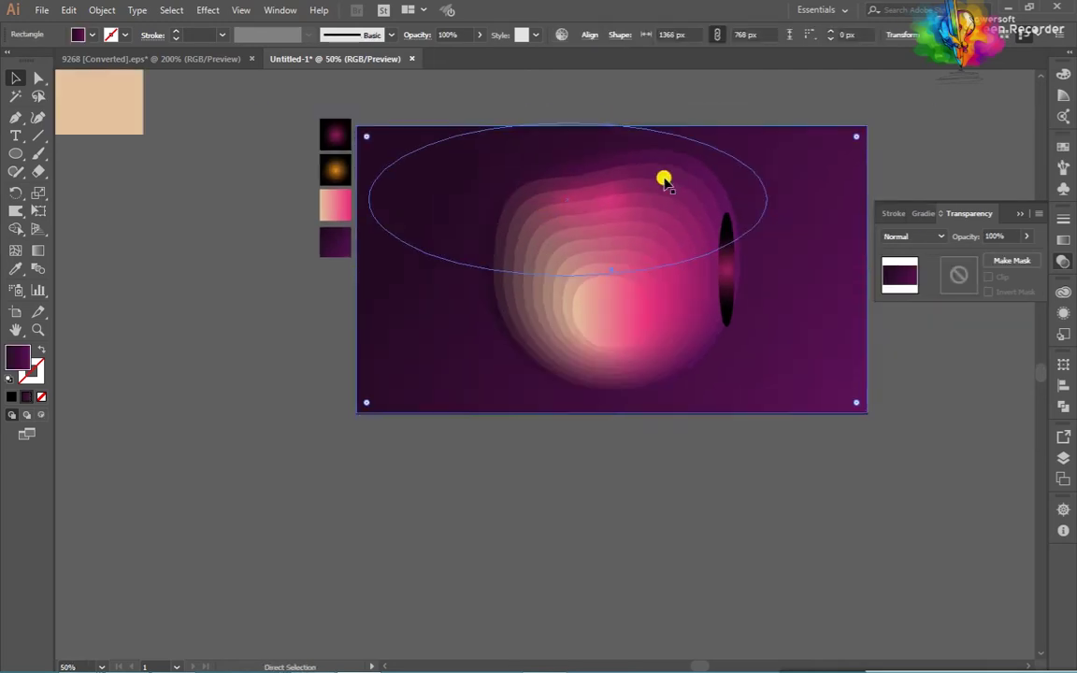
pyautogui.hscroll(1, 645, 180)
pyautogui.click(579, 196)
pyautogui.scroll(1, 580, 196)
pyautogui.click(898, 118)
pyautogui.click(555, 186)
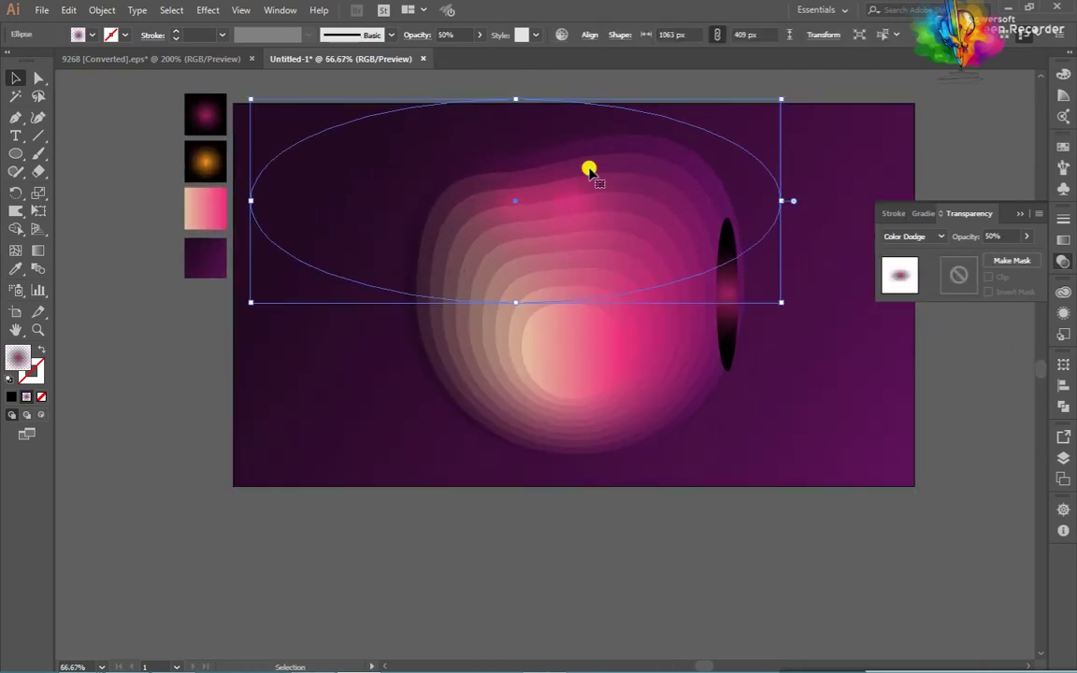
pyautogui.keyDown('shift'); pyautogui.click(567, 233); pyautogui.keyUp('shift')
pyautogui.keyDown('shift'); pyautogui.click(562, 202); pyautogui.keyUp('shift')
pyautogui.keyDown('shift'); pyautogui.click(562, 202); pyautogui.keyUp('shift')
pyautogui.keyDown('shift'); pyautogui.click(673, 180); pyautogui.keyUp('shift')
pyautogui.click(760, 167)
pyautogui.click(614, 224)
pyautogui.click(881, 116)
pyautogui.click(904, 95)
pyautogui.scroll(-2, 526, 131)
# Step: Move the wide glow ellipse to the right so it covers the blend's upper right part, and deselect it
pyautogui.click(544, 152)
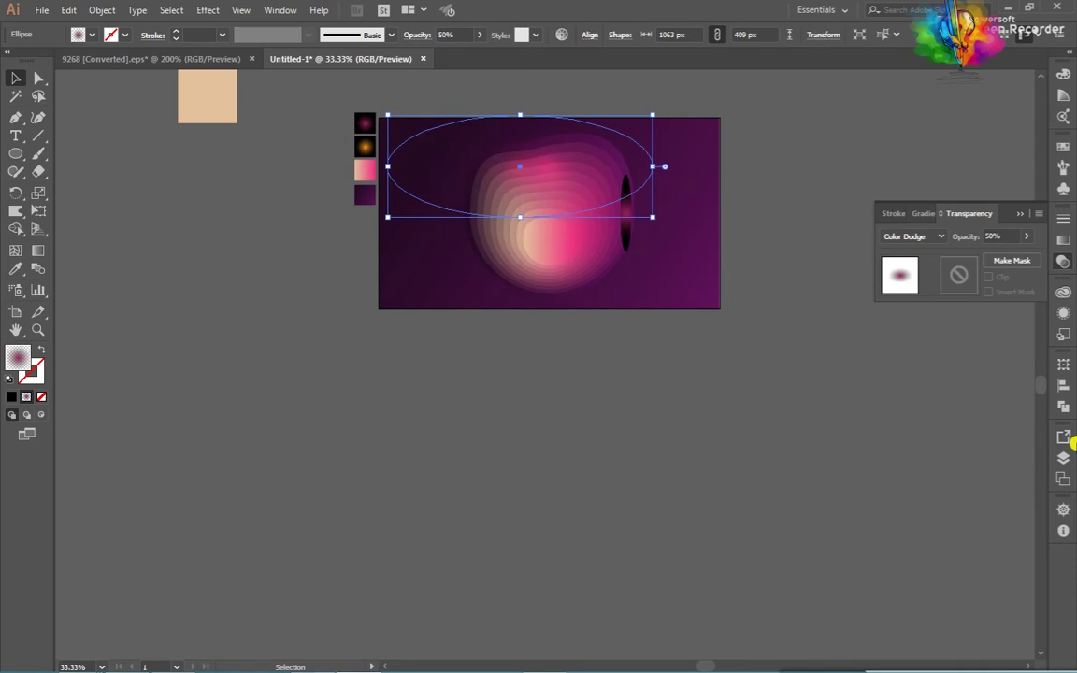
pyautogui.click(822, 125)
pyautogui.scroll(1, 831, 119)
pyautogui.moveTo(540, 159); pyautogui.dragTo(626, 163)
pyautogui.hotkey('ctrl', 'shift', 'a')
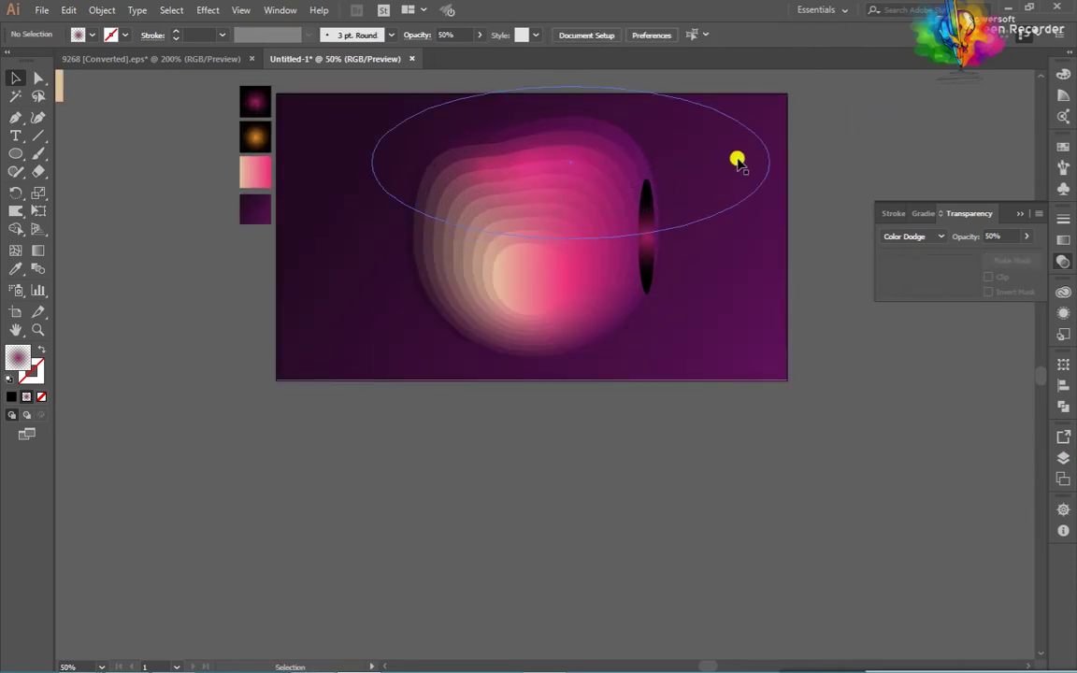
pyautogui.hotkey('ctrl', '-')
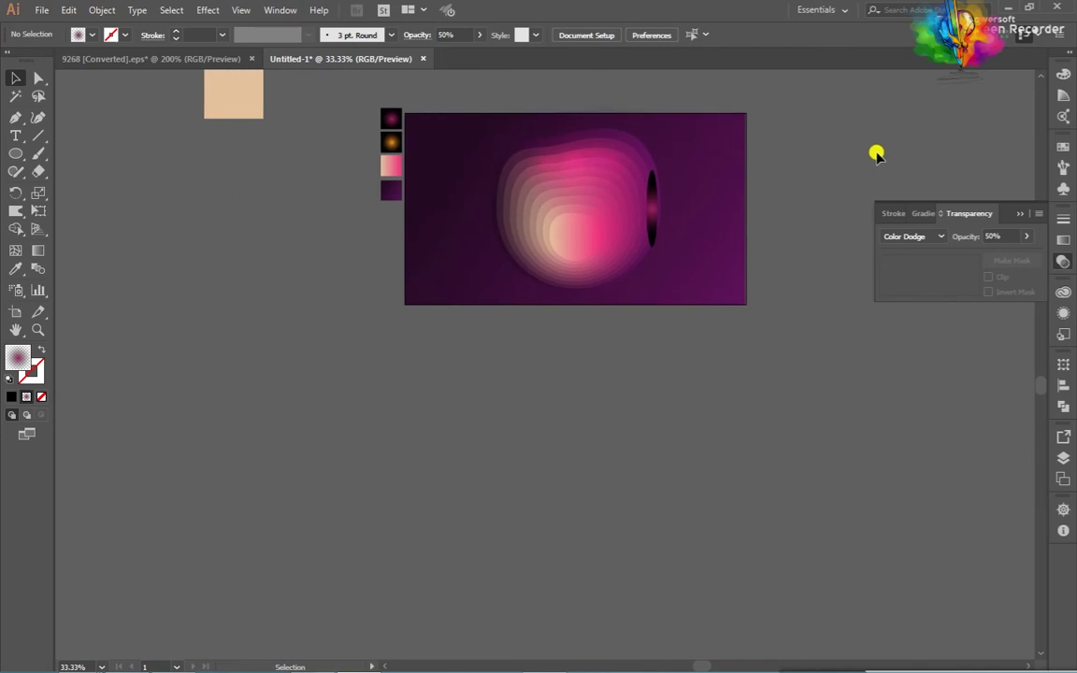
pyautogui.hotkey('ctrl', '+')
pyautogui.hotkey('ctrl', '+')
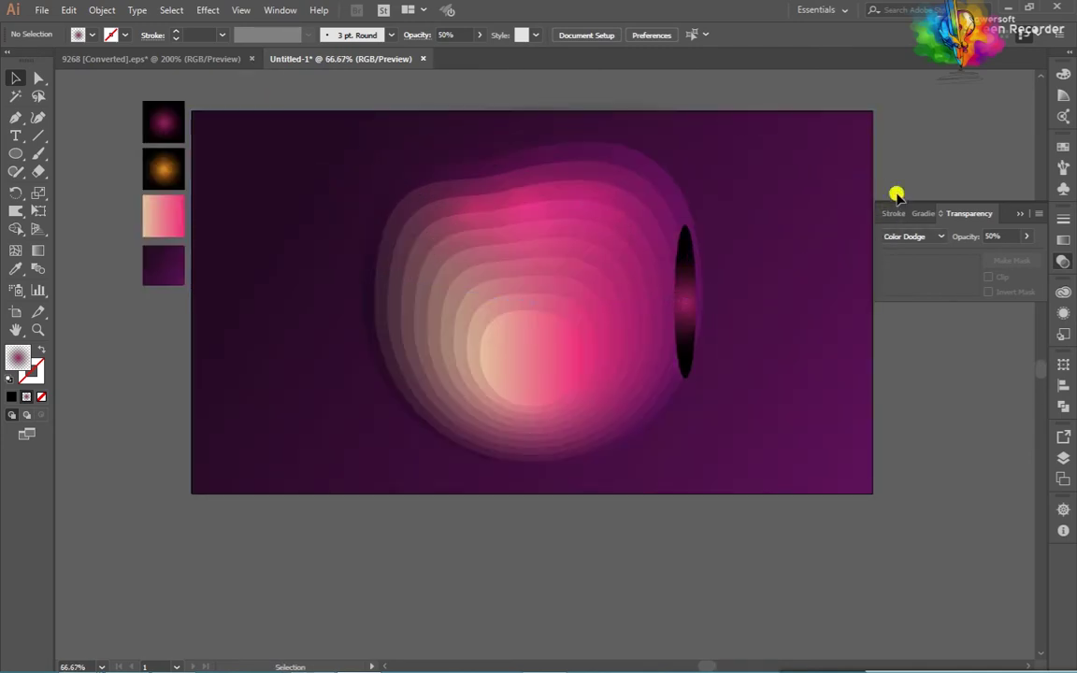
# Step: Squeeze and rotate the radial gradient of the narrow vertical ellipse into a thin vertical glow
pyautogui.scroll(-1, 888, 159)
pyautogui.hscroll(3, 883, 159)
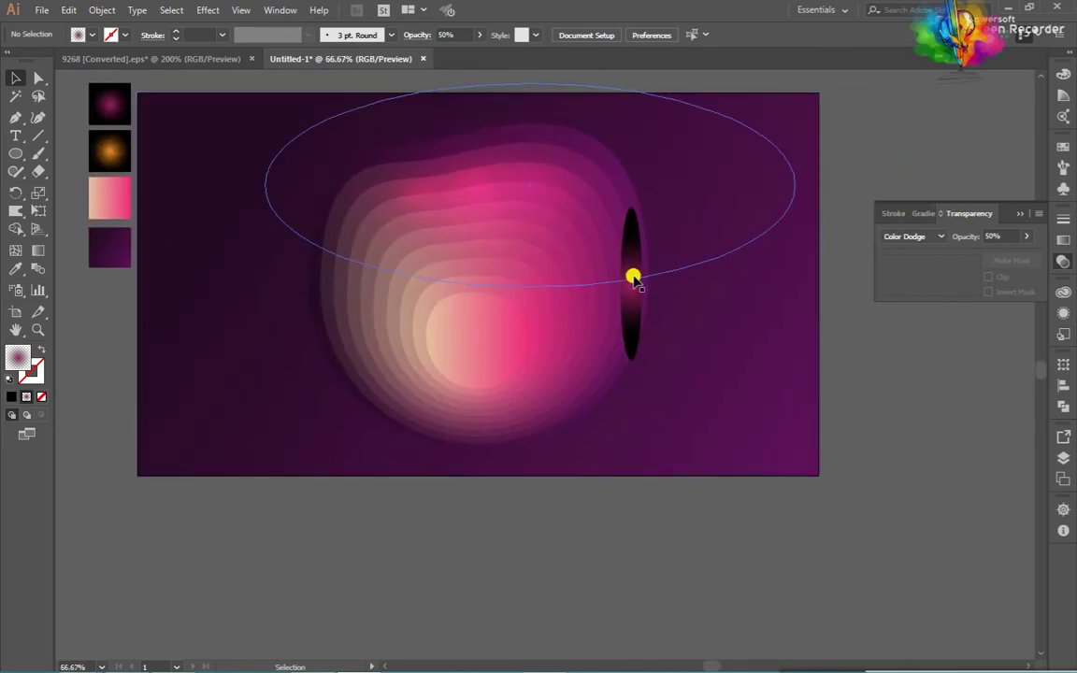
pyautogui.click(630, 308)
pyautogui.scroll(2, 631, 309)
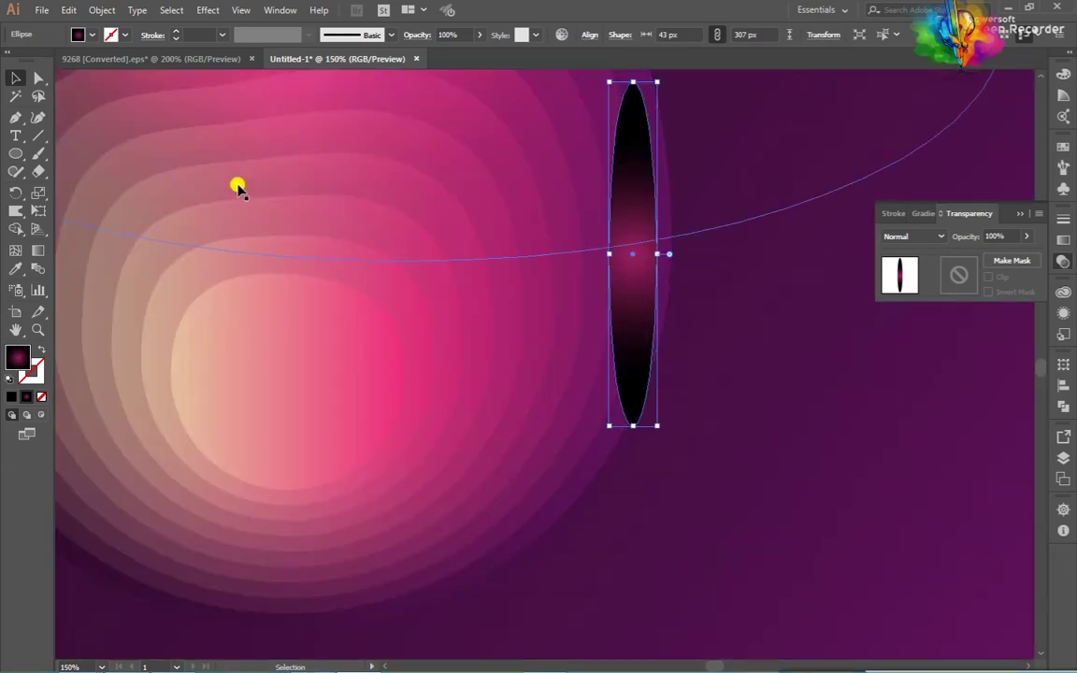
pyautogui.click(38, 270)
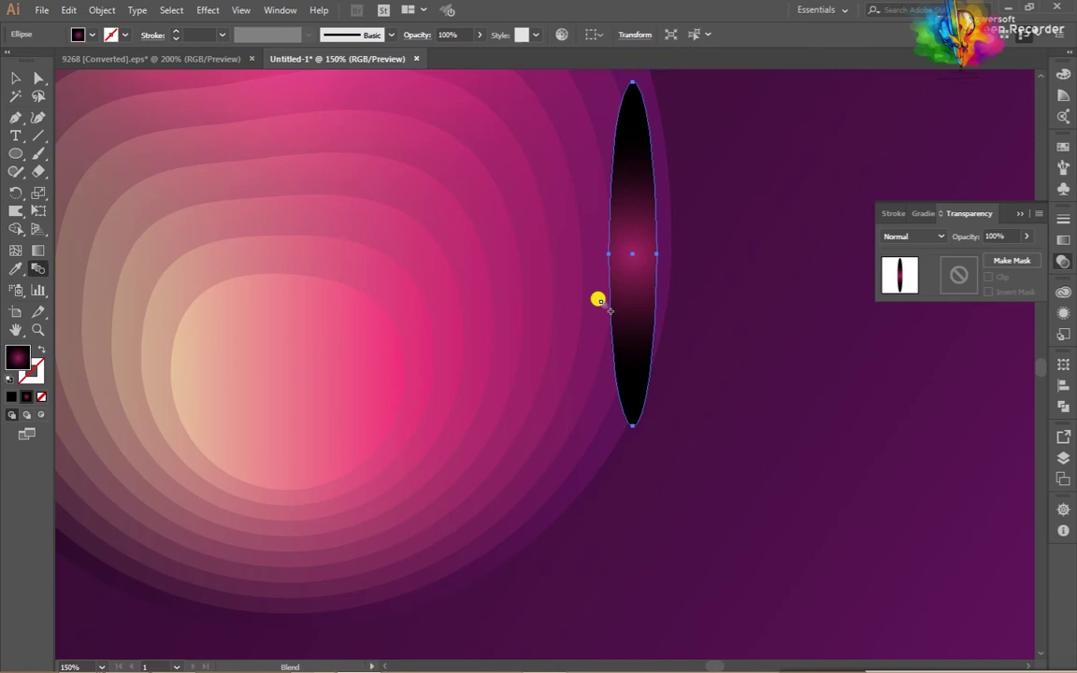
pyautogui.click(38, 250)
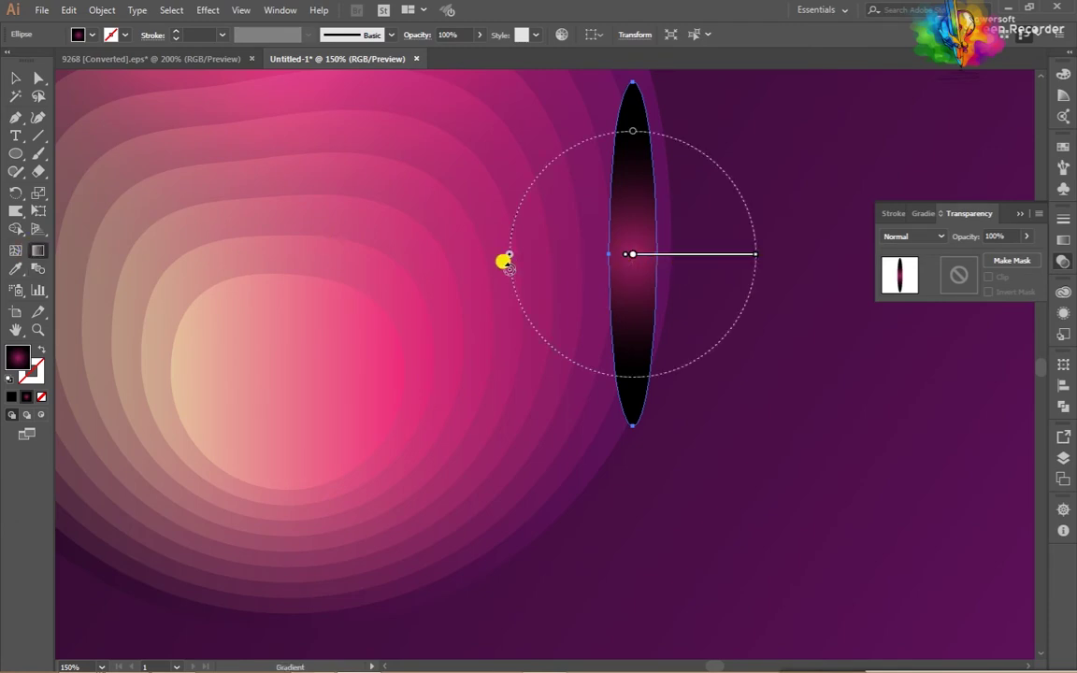
pyautogui.moveTo(633, 134); pyautogui.dragTo(634, 232)
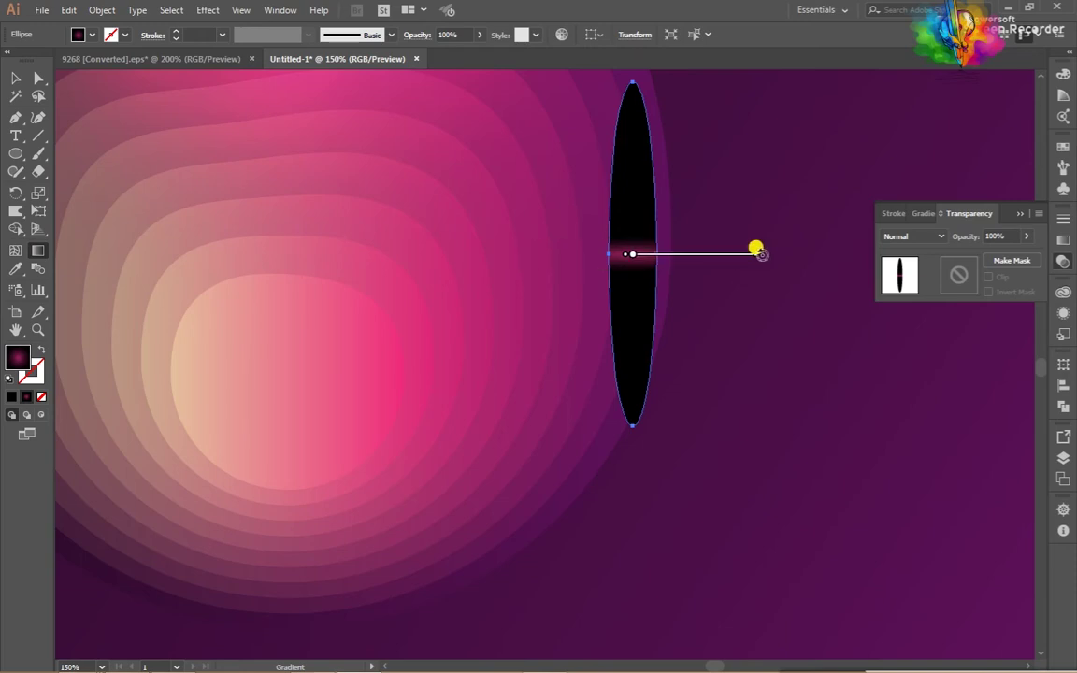
pyautogui.moveTo(628, 361); pyautogui.dragTo(631, 364)
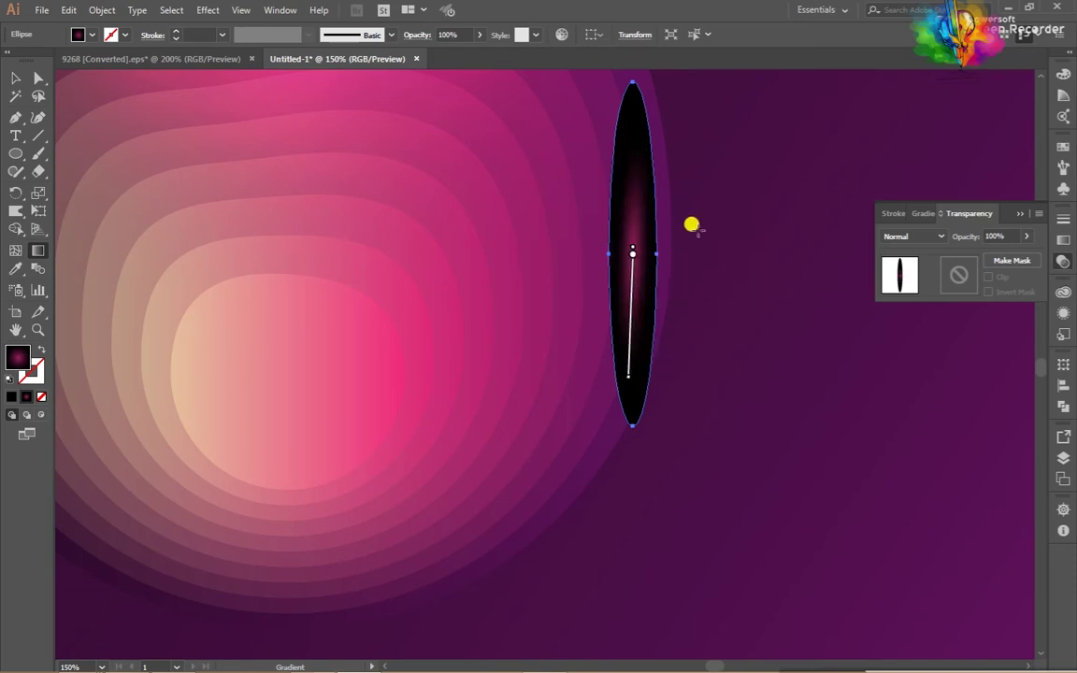
pyautogui.click(730, 211)
pyautogui.hotkey('ctrl', 'z')
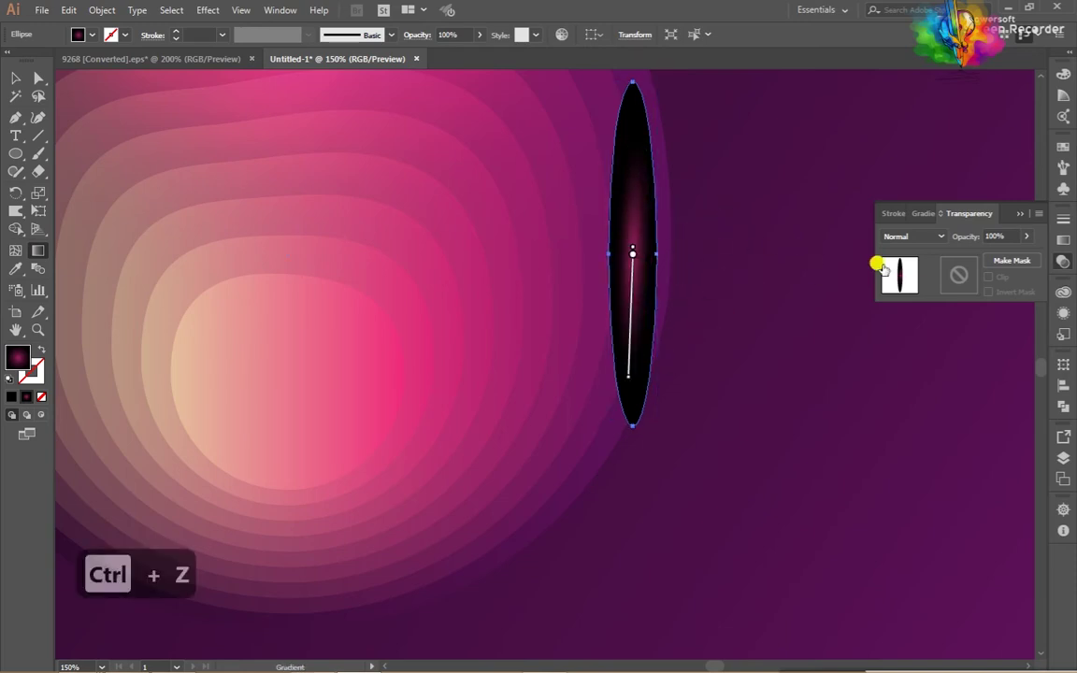
# Step: Set the narrow vertical ellipse's blending mode to Color Dodge and its opacity to 50%
pyautogui.click(915, 240)
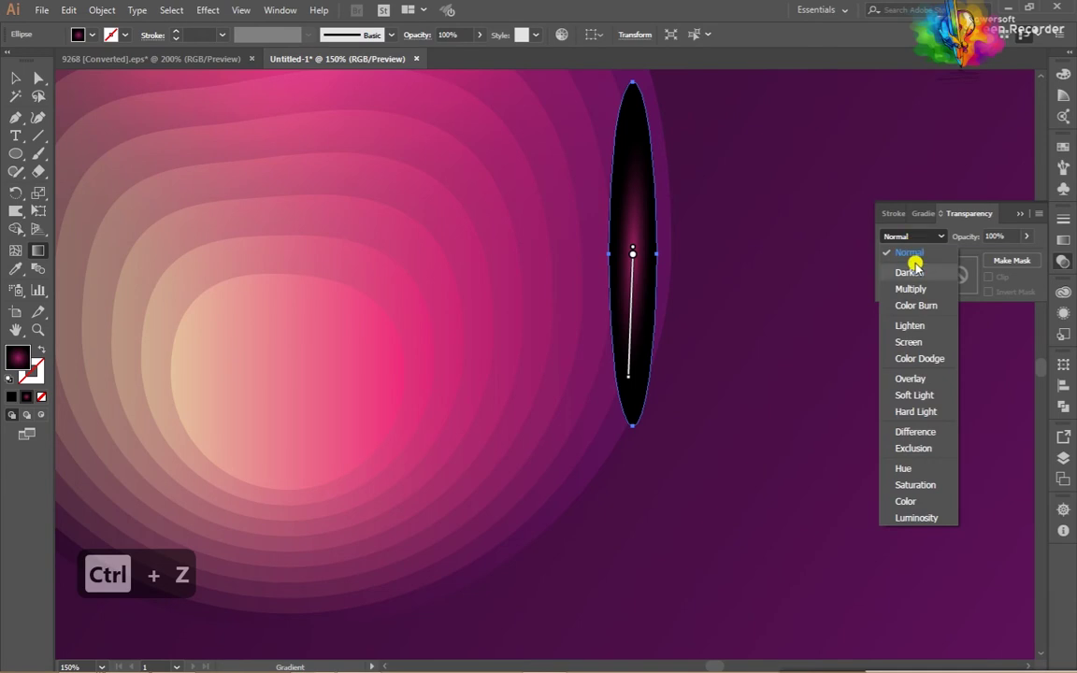
pyautogui.click(918, 359)
pyautogui.moveTo(652, 261); pyautogui.dragTo(610, 248)
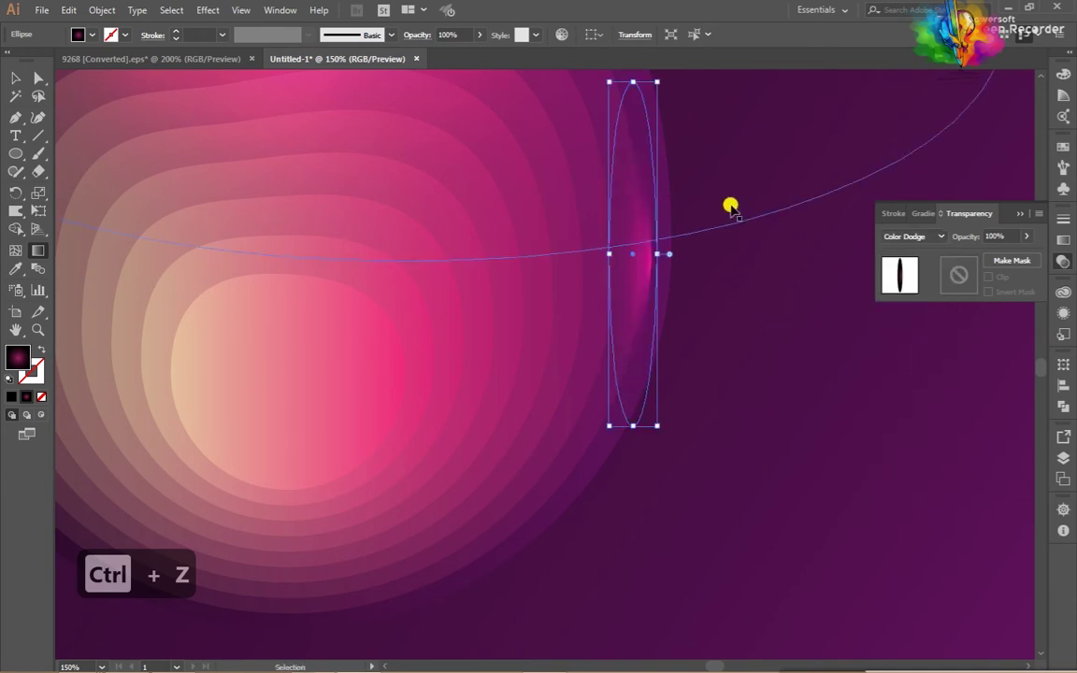
pyautogui.hotkey('ctrl', 'z')
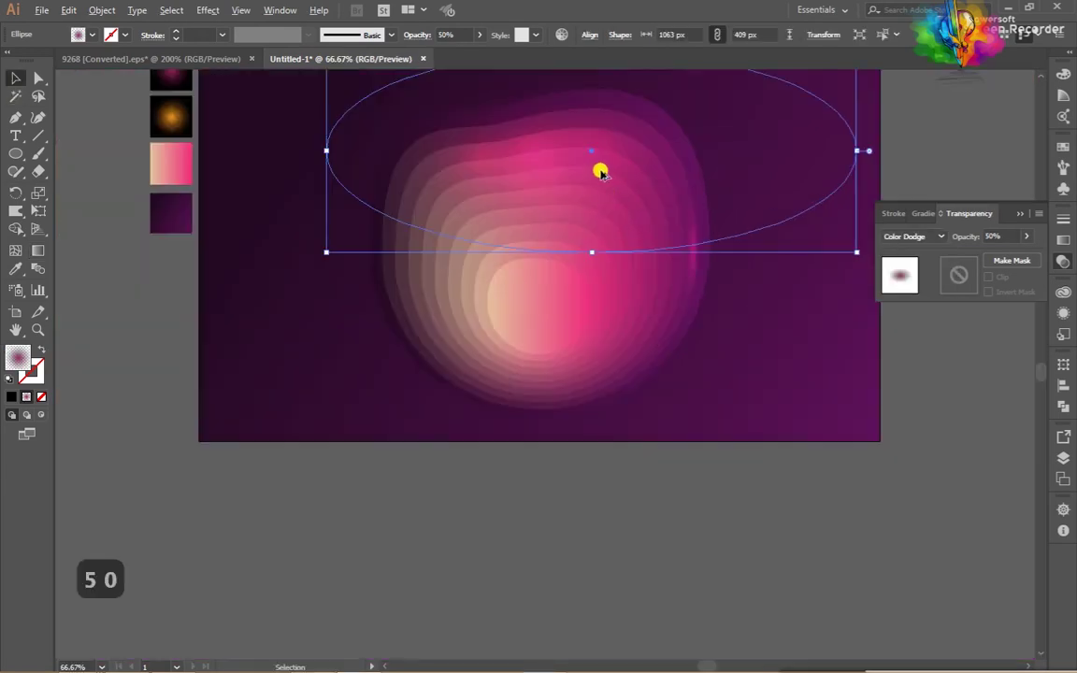
# Step: Duplicate the wide glow ellipse onto the blend's lower edge and resize the copy to about 385 by 229 px
pyautogui.moveTo(600, 172); pyautogui.dragTo(556, 402)
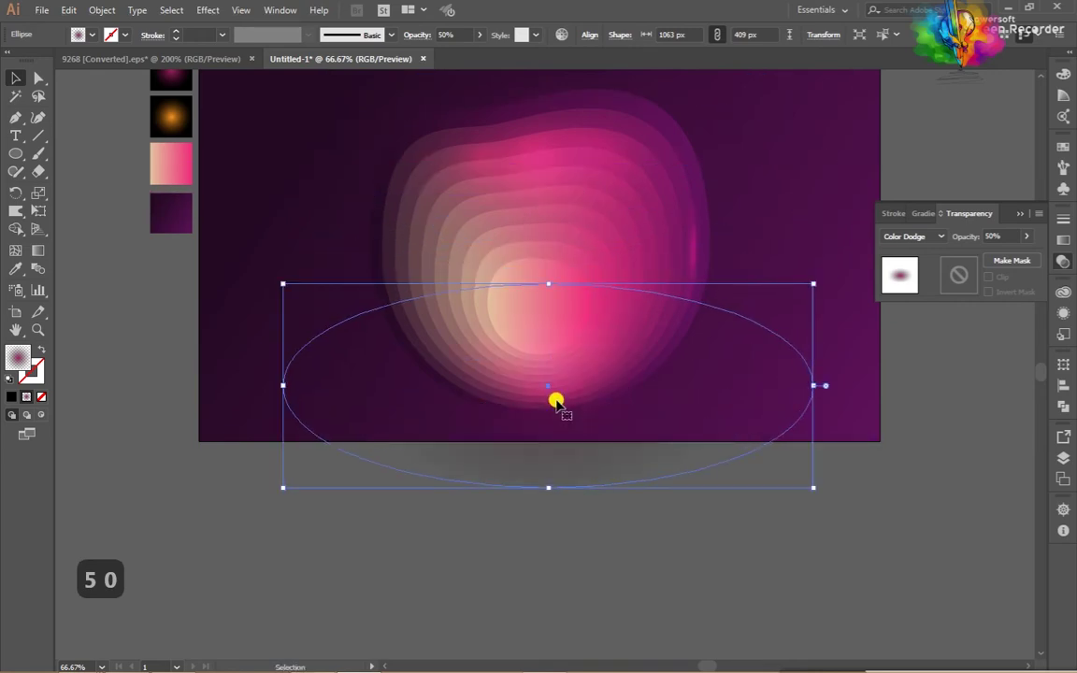
pyautogui.moveTo(809, 485); pyautogui.dragTo(704, 445)
pyautogui.moveTo(586, 408); pyautogui.dragTo(539, 390)
pyautogui.scroll(1, 545, 395)
pyautogui.moveTo(539, 472); pyautogui.dragTo(539, 426)
pyautogui.moveTo(774, 359); pyautogui.dragTo(673, 356)
pyautogui.moveTo(301, 359); pyautogui.dragTo(378, 359)
pyautogui.moveTo(544, 387)
pyautogui.mouseDown()
pyautogui.moveTo(547, 403)
pyautogui.moveTo(564, 397)
pyautogui.mouseUp()
pyautogui.moveTo(533, 301); pyautogui.dragTo(535, 267)
pyautogui.moveTo(535, 438); pyautogui.dragTo(536, 507)
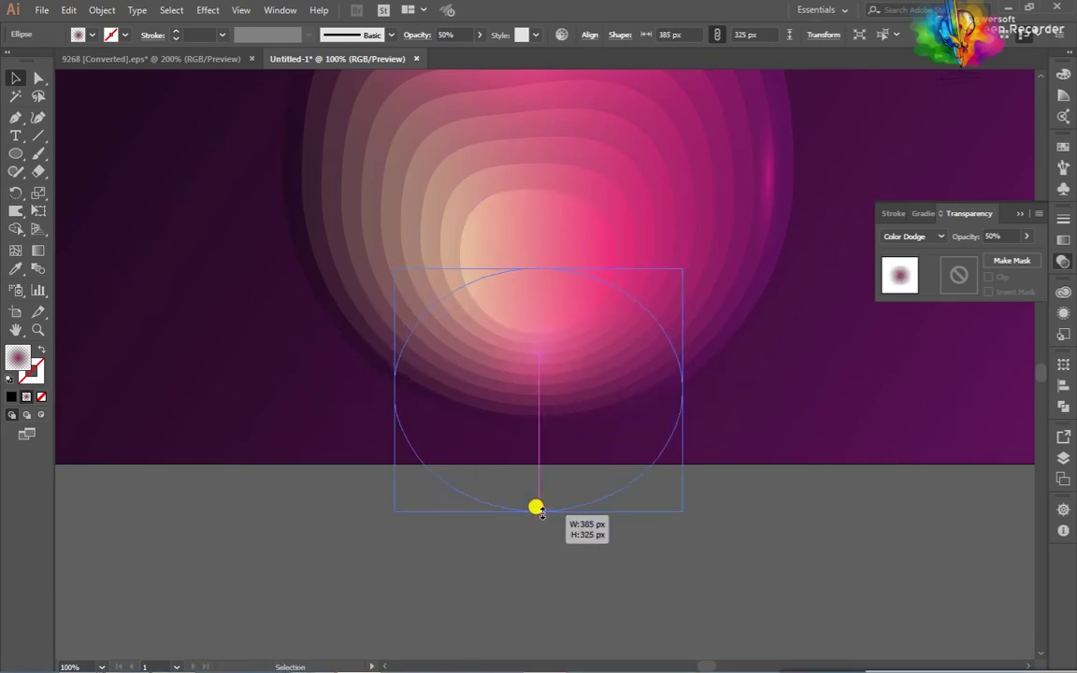
pyautogui.hotkey('ctrl', 'z')
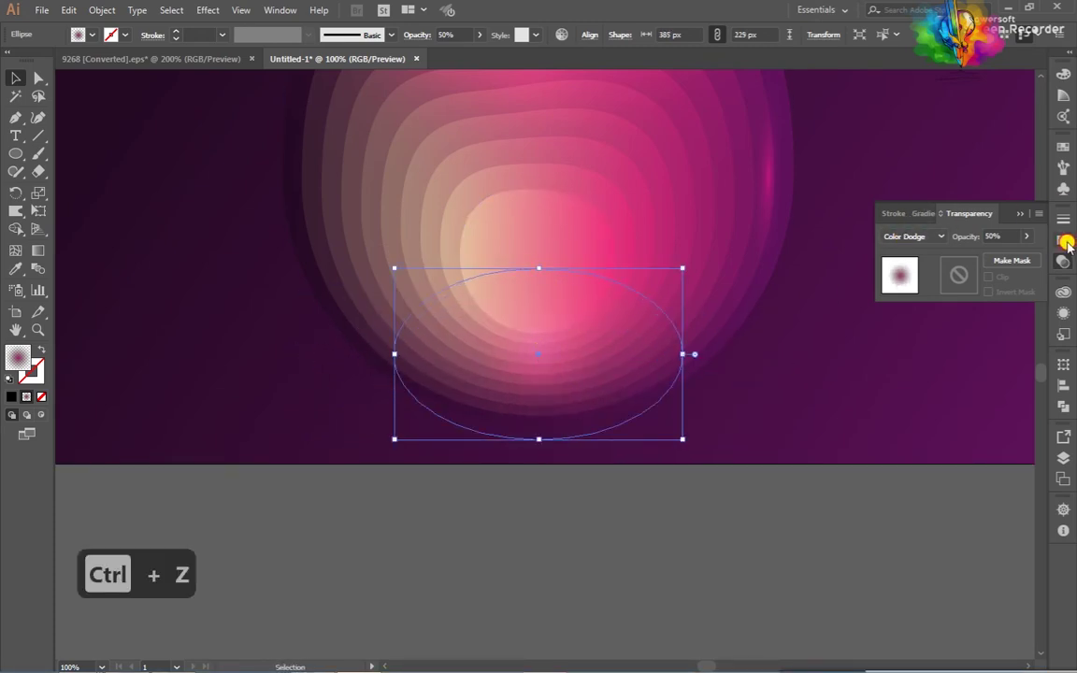
pyautogui.click(1063, 241)
pyautogui.moveTo(927, 314); pyautogui.dragTo(968, 308)
pyautogui.hotkey('ctrl', 'z')
pyautogui.hotkey('ctrl', 'z')
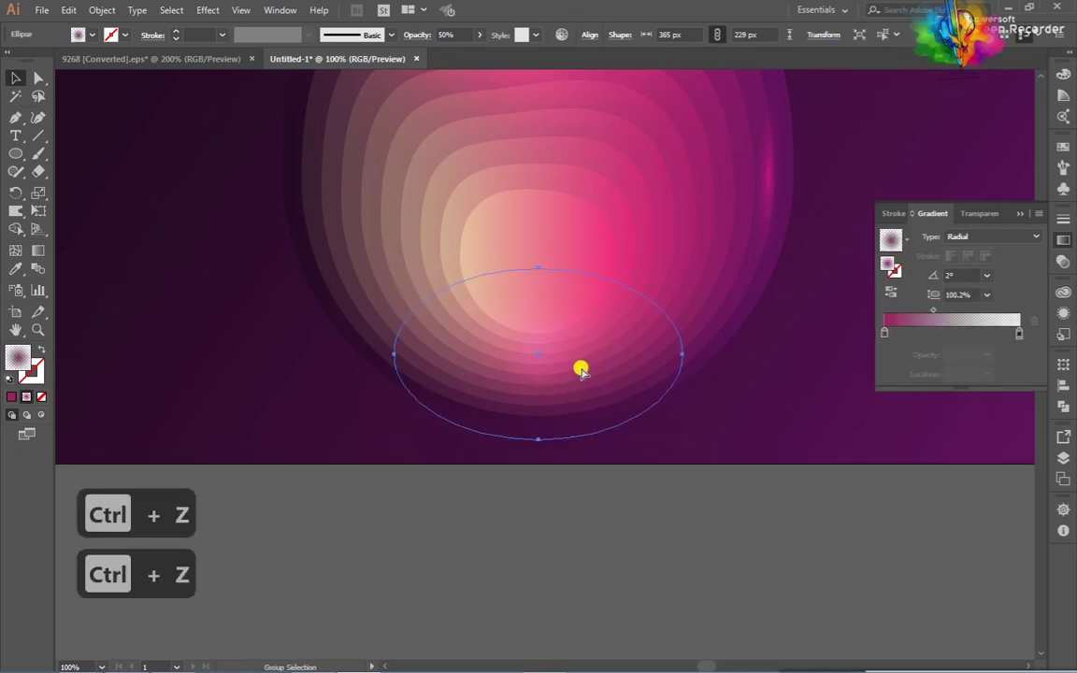
# Step: Examine the glow accents in the reference artwork 9268 [Converted].eps and return to the untitled drawing
pyautogui.click(197, 59)
pyautogui.click(286, 363)
pyautogui.click(285, 291)
pyautogui.click(340, 59)
# Step: Stretch the lower glow ellipse to about 312 px tall and set its black gradient stop's opacity to 100%
pyautogui.click(402, 521)
pyautogui.click(553, 475)
pyautogui.click(1019, 333)
pyautogui.moveTo(966, 354); pyautogui.dragTo(894, 357)
pyautogui.write('100')
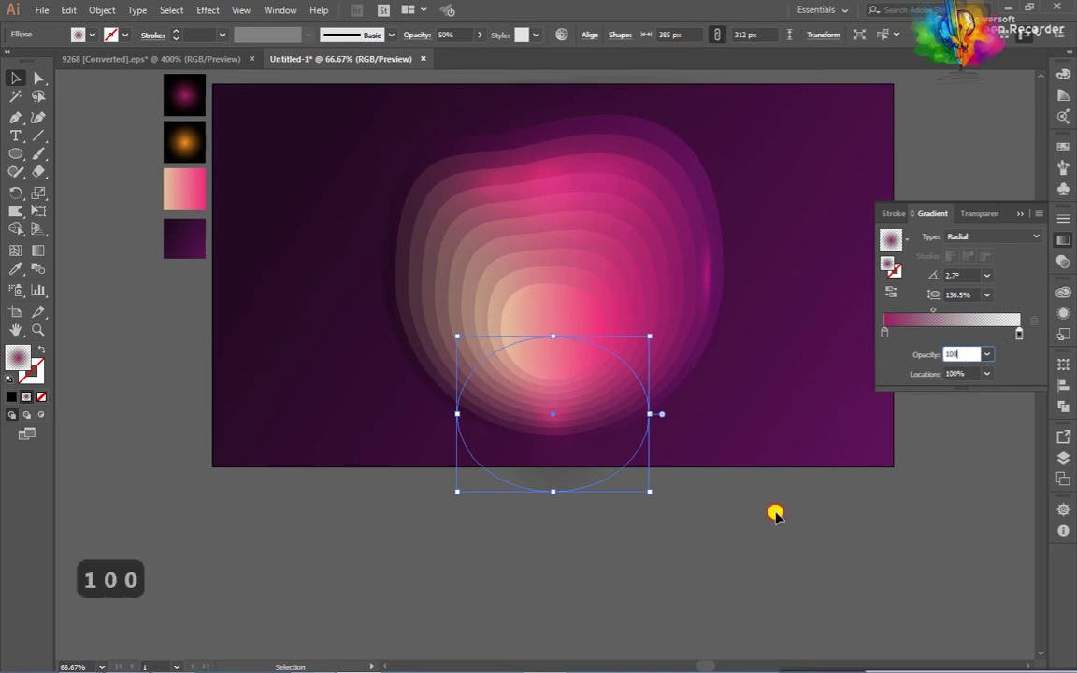
pyautogui.click(774, 514)
# Step: Set the lower glow ellipse's opacity to 80%, trying 100% first
pyautogui.click(576, 465)
pyautogui.scroll(1, 743, 649)
pyautogui.click(596, 475)
pyautogui.moveTo(456, 36); pyautogui.dragTo(402, 39)
pyautogui.write('10')
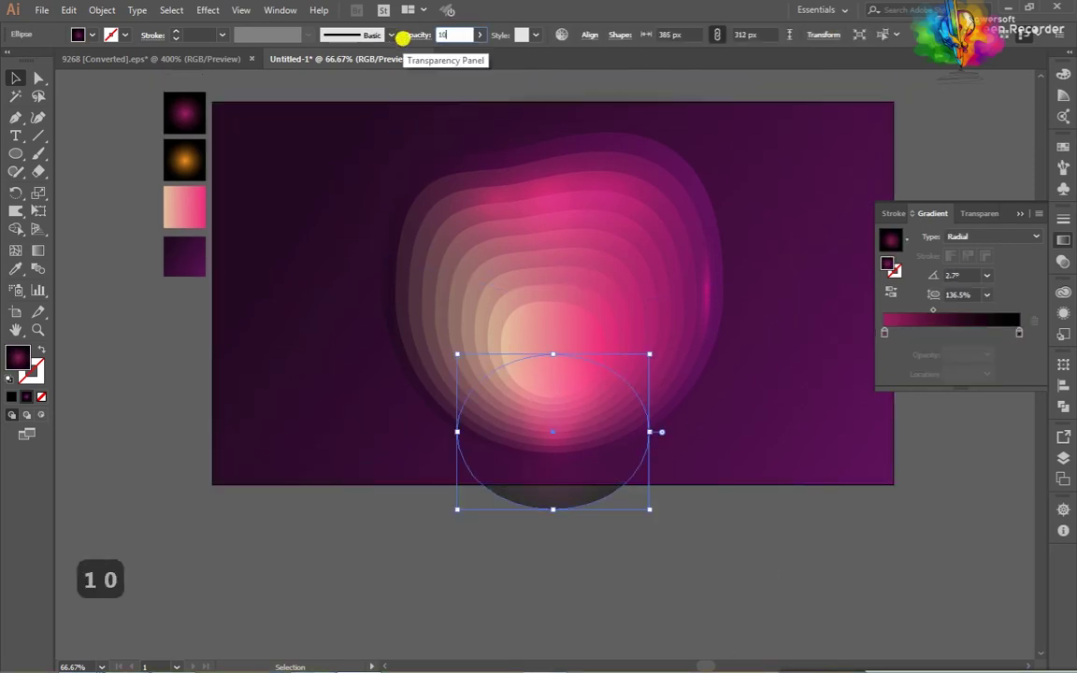
pyautogui.write('0')
pyautogui.press('Return')
pyautogui.click(440, 35)
pyautogui.write('80')
pyautogui.press('Return')
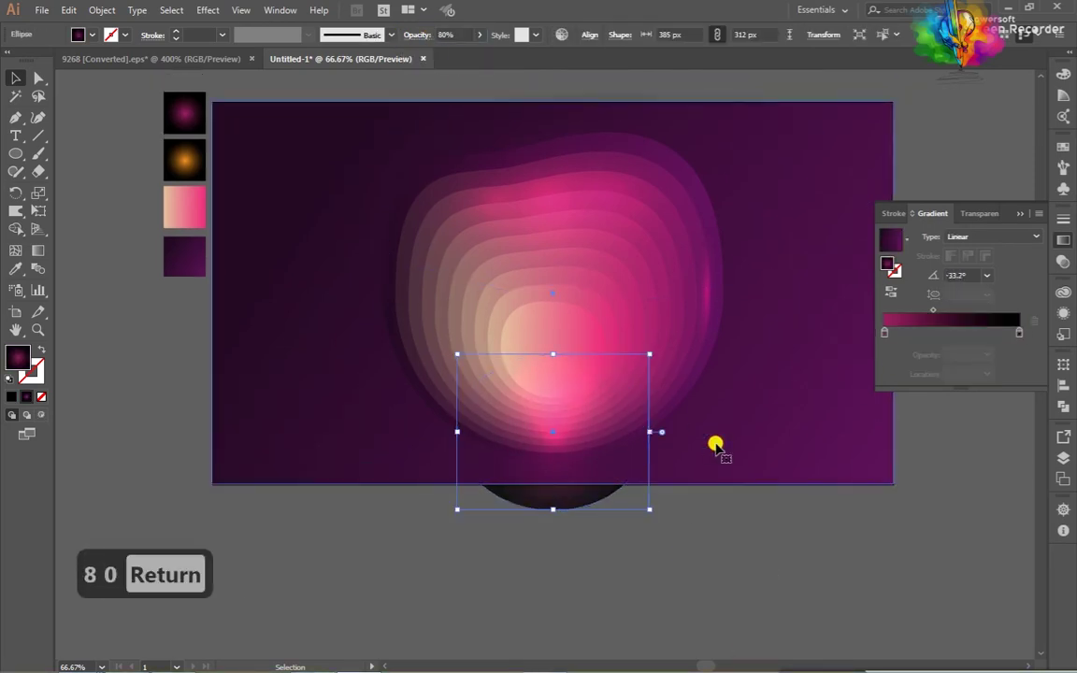
# Step: Resize the lower glow ellipse to about 355 by 317 px and nudge it upward on the blend's lower edge
pyautogui.scroll(-1, 563, 434)
pyautogui.scroll(2, 566, 457)
pyautogui.moveTo(549, 508); pyautogui.dragTo(549, 541)
pyautogui.moveTo(694, 408); pyautogui.dragTo(671, 409)
pyautogui.moveTo(538, 275); pyautogui.dragTo(538, 301)
pyautogui.press('Up')
pyautogui.press('Up')
pyautogui.press('Up')
pyautogui.press('Up')
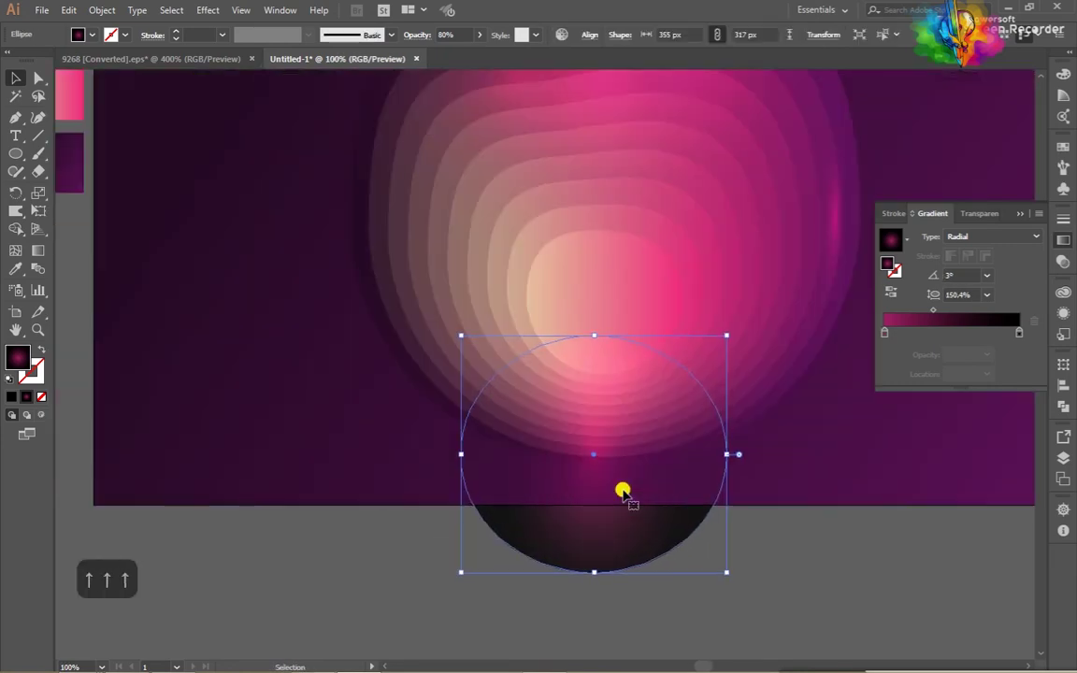
pyautogui.hotkey('shift', 'Up')
pyautogui.hotkey('shift', 'Up')
pyautogui.press('Down')
pyautogui.press('Down')
# Step: Redraw the lower ellipse's radial gradient diagonally outward from near its centre with the Gradient tool, and deselect it
pyautogui.click(38, 250)
pyautogui.moveTo(581, 457)
pyautogui.mouseDown()
pyautogui.moveTo(691, 320)
pyautogui.moveTo(696, 337)
pyautogui.mouseUp()
pyautogui.press('v')
pyautogui.click(349, 544)
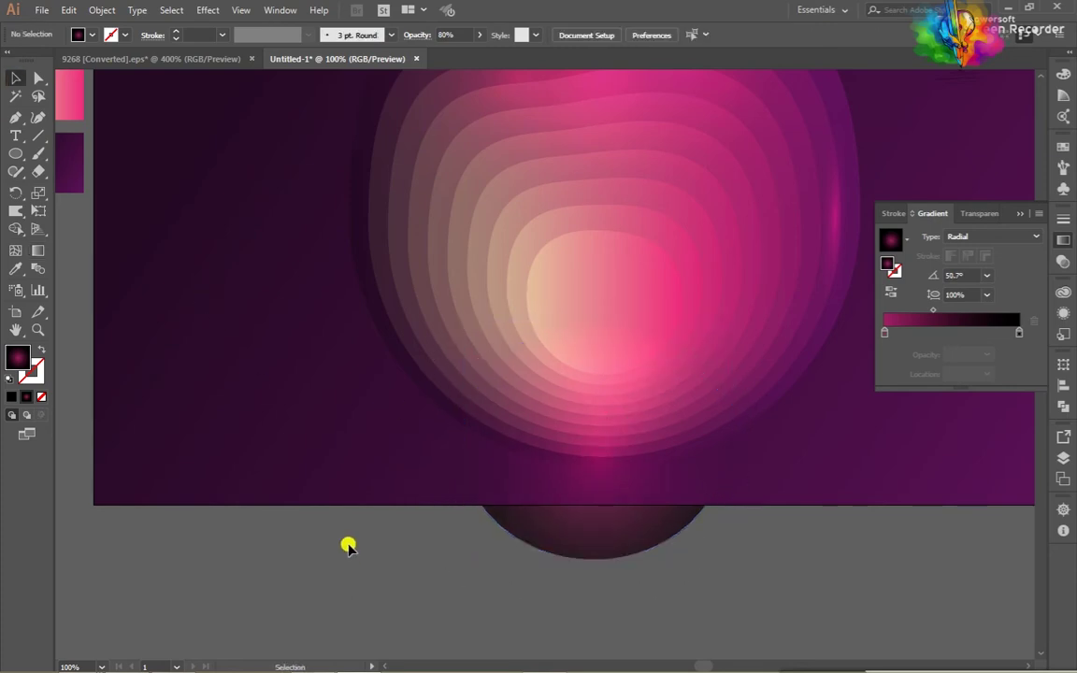
# Step: Readjust the radial gradient of the narrow vertical ellipse on the blend's right edge
pyautogui.scroll(-2, 349, 544)
pyautogui.scroll(1, 576, 382)
pyautogui.click(572, 403)
pyautogui.scroll(2, 578, 393)
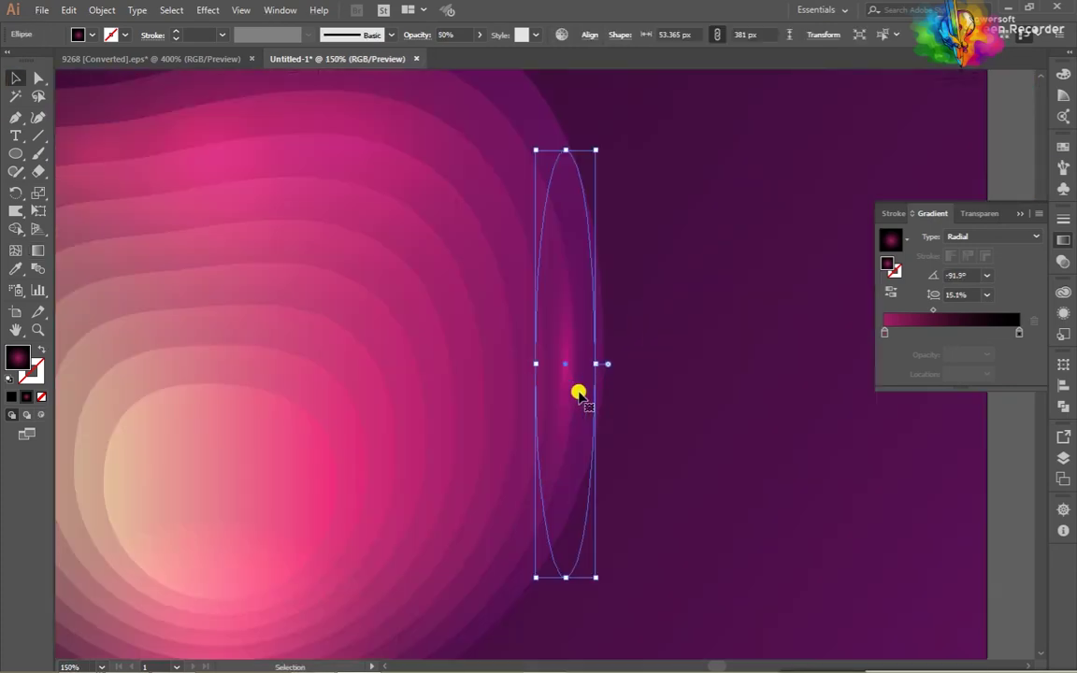
pyautogui.press('g')
pyautogui.moveTo(568, 301); pyautogui.dragTo(562, 299)
pyautogui.scroll(-2, 596, 399)
pyautogui.click(16, 79)
pyautogui.click(76, 128)
# Step: Check the artwork once more against the reference document 9268 [Converted].eps
pyautogui.scroll(-1, 440, 359)
pyautogui.scroll(-1, 589, 374)
pyautogui.click(634, 380)
pyautogui.click(767, 470)
pyautogui.click(150, 59)
pyautogui.hotkey('ctrl', '-')
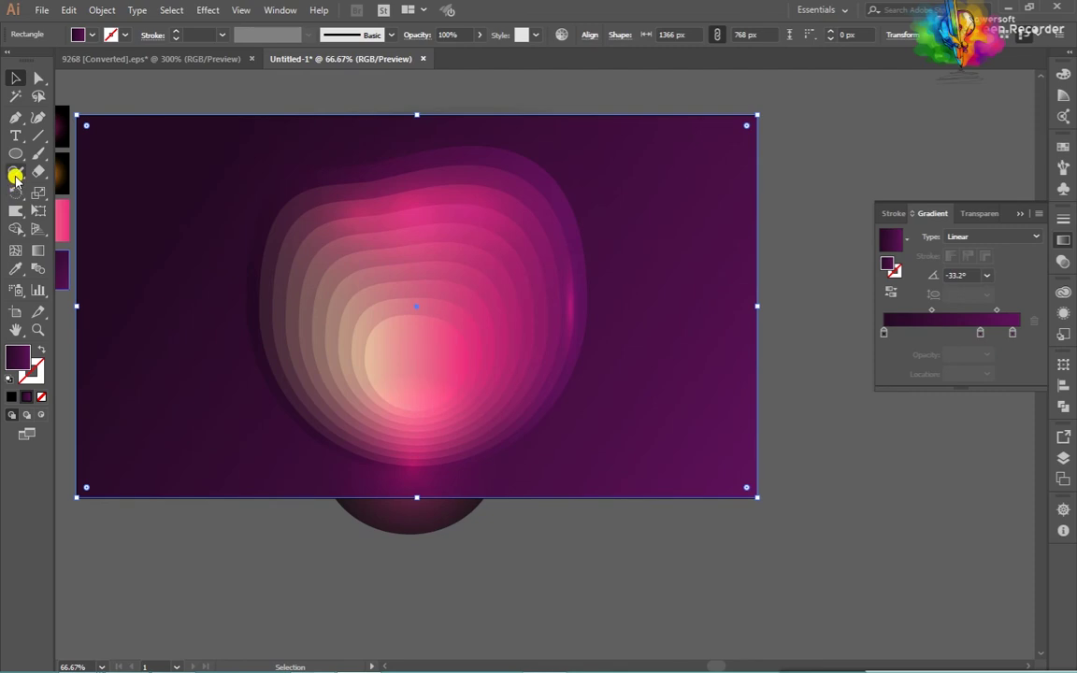
# Step: Draw a circle about 666 px in diameter and position it over the blend's lower part
pyautogui.moveTo(16, 153); pyautogui.dragTo(94, 188)
pyautogui.moveTo(218, 271); pyautogui.dragTo(555, 440)
pyautogui.press('b')
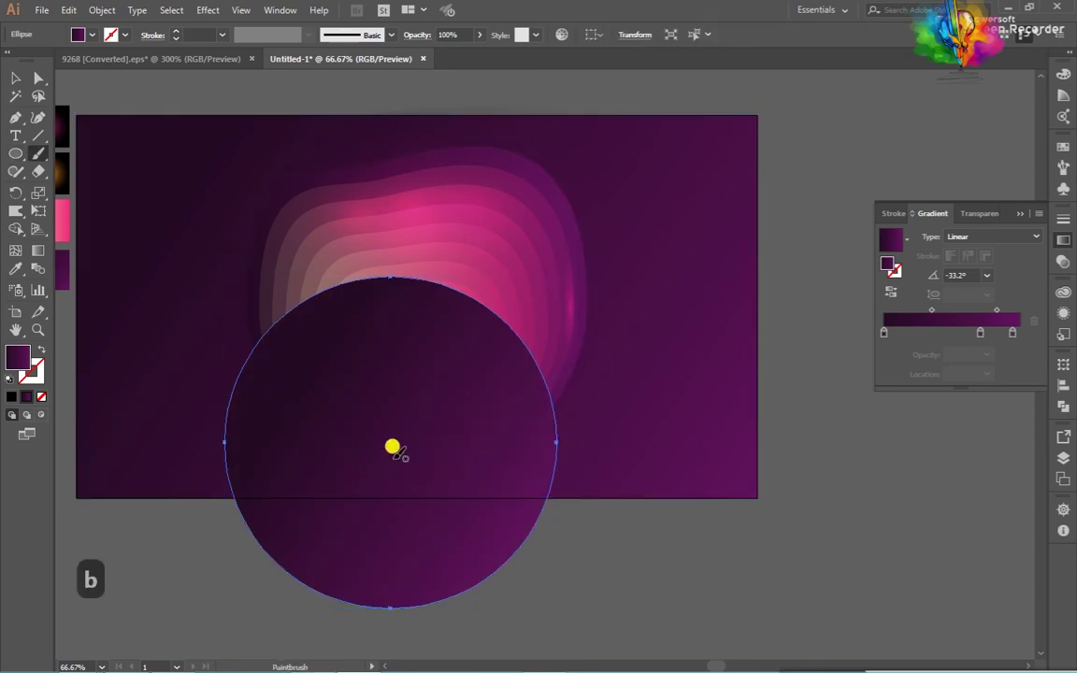
pyautogui.click(14, 78)
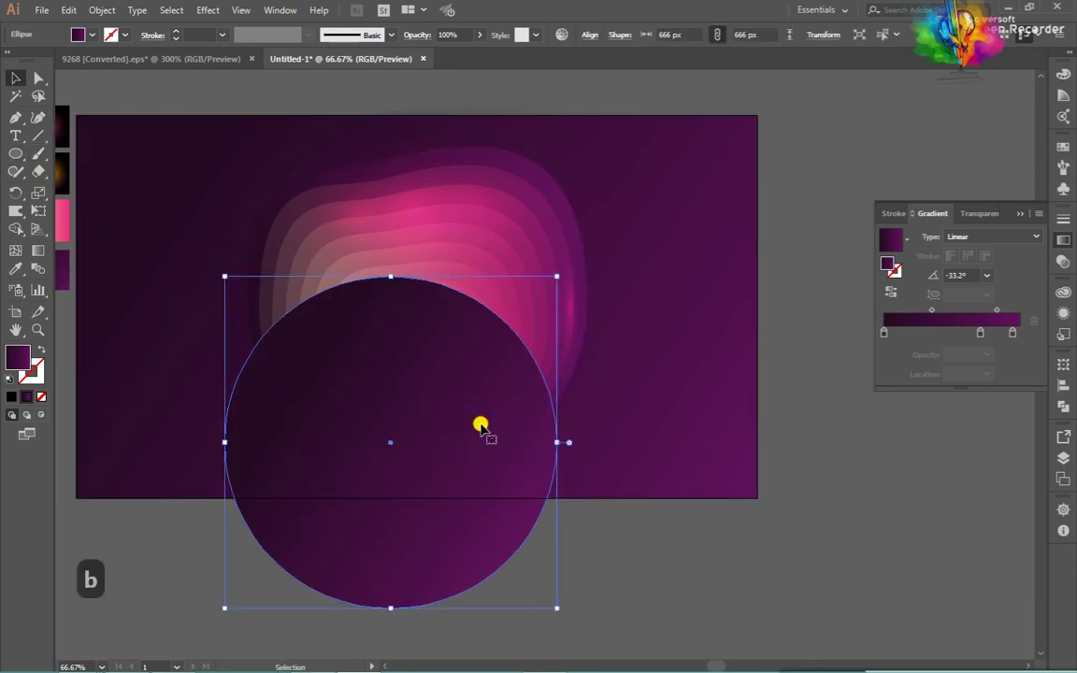
pyautogui.moveTo(423, 477); pyautogui.dragTo(454, 410)
pyautogui.scroll(-1, 451, 447)
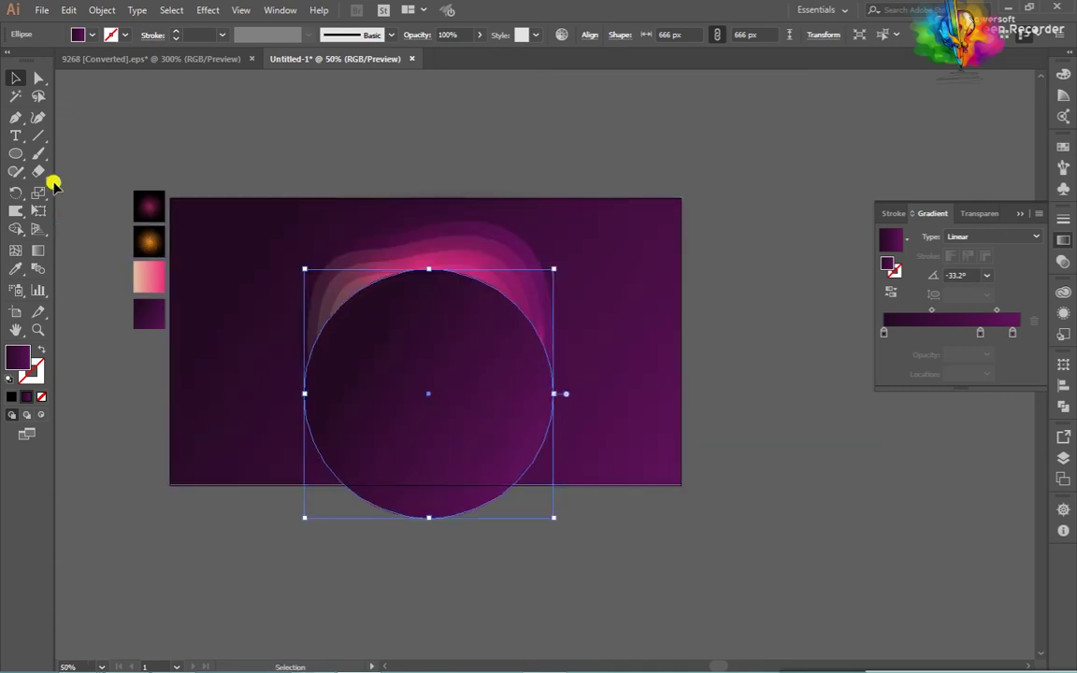
# Step: Fill the circle with the orange-to-black radial gradient sampled from the swatch square beside the artboard
pyautogui.click(17, 270)
pyautogui.click(155, 243)
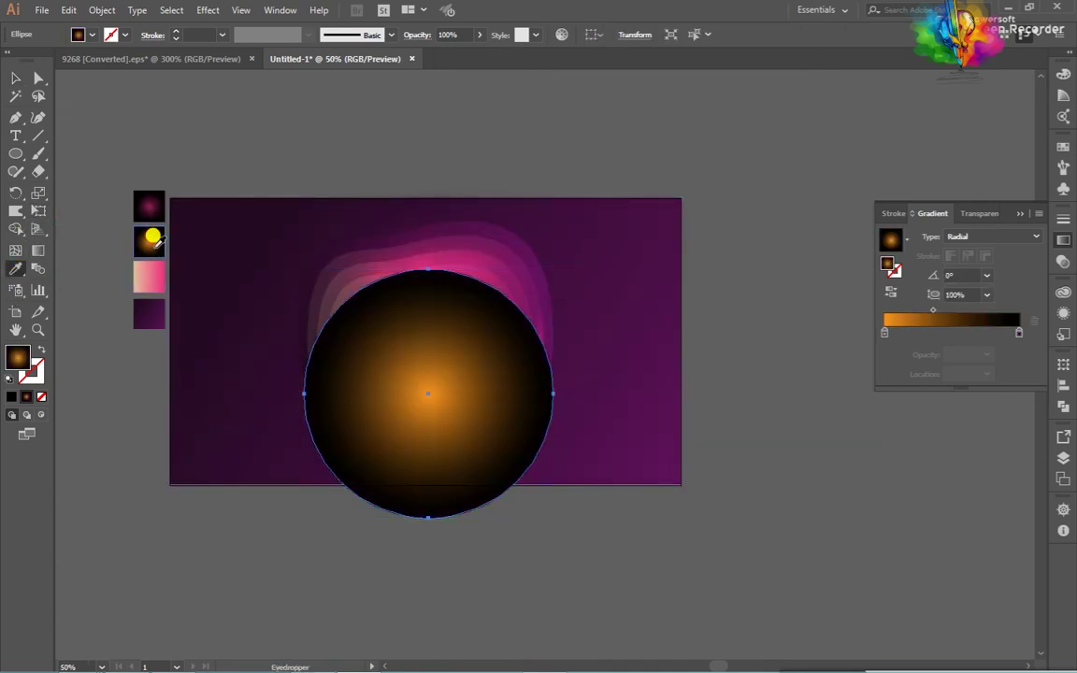
pyautogui.click(13, 74)
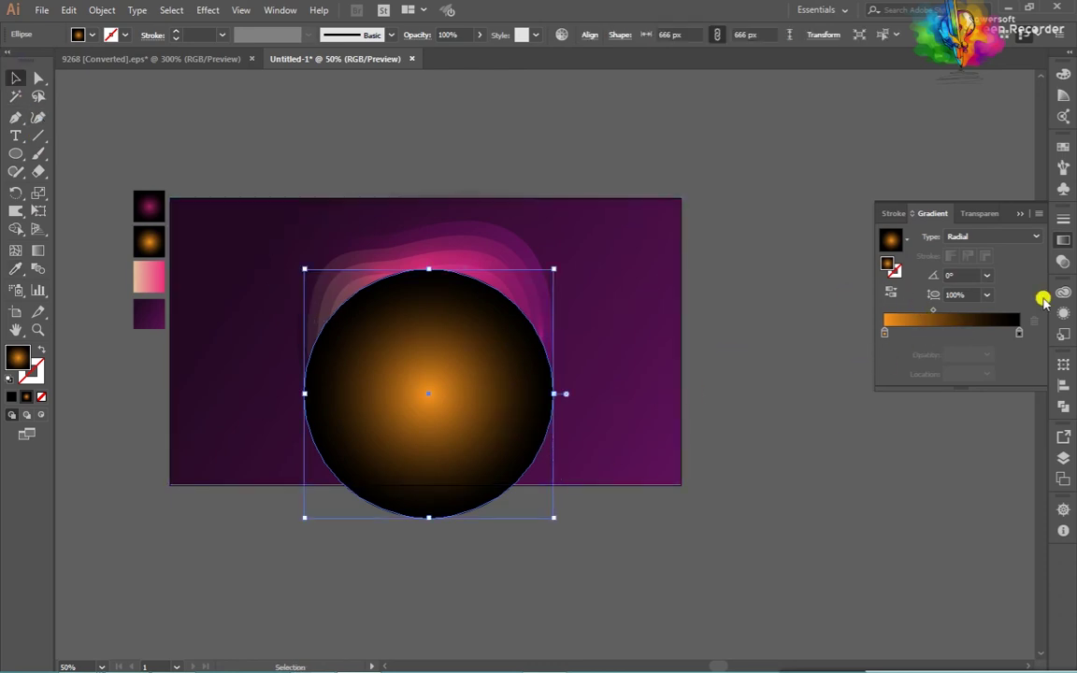
# Step: Set the orange circle's blending mode to Color Dodge and nudge it slightly upward
pyautogui.click(1062, 264)
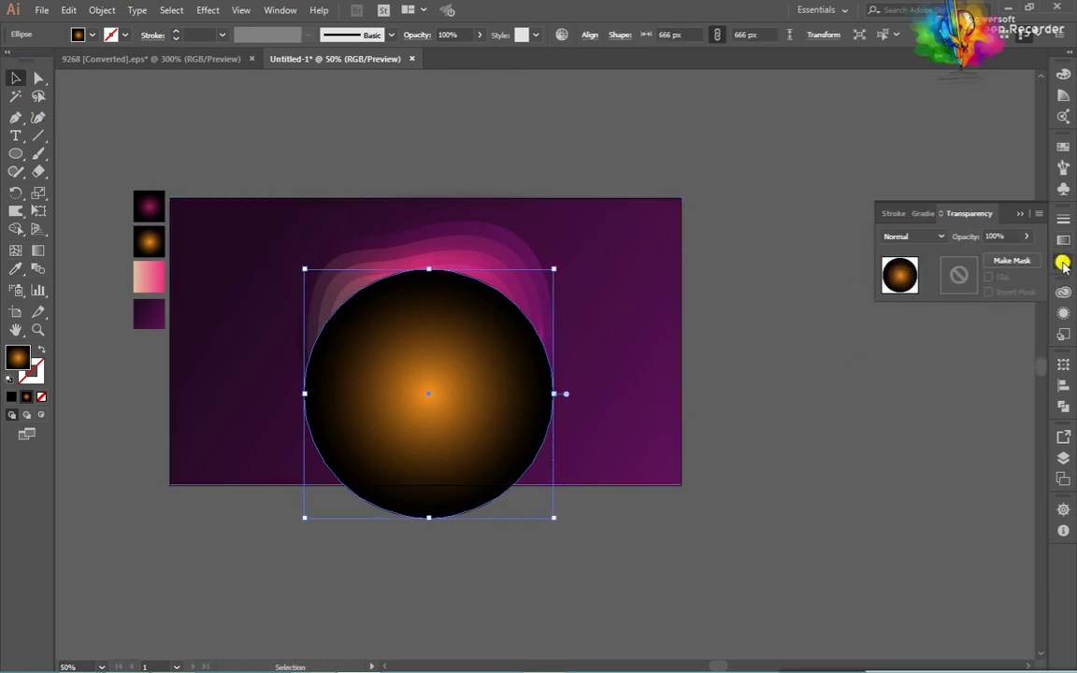
pyautogui.click(900, 239)
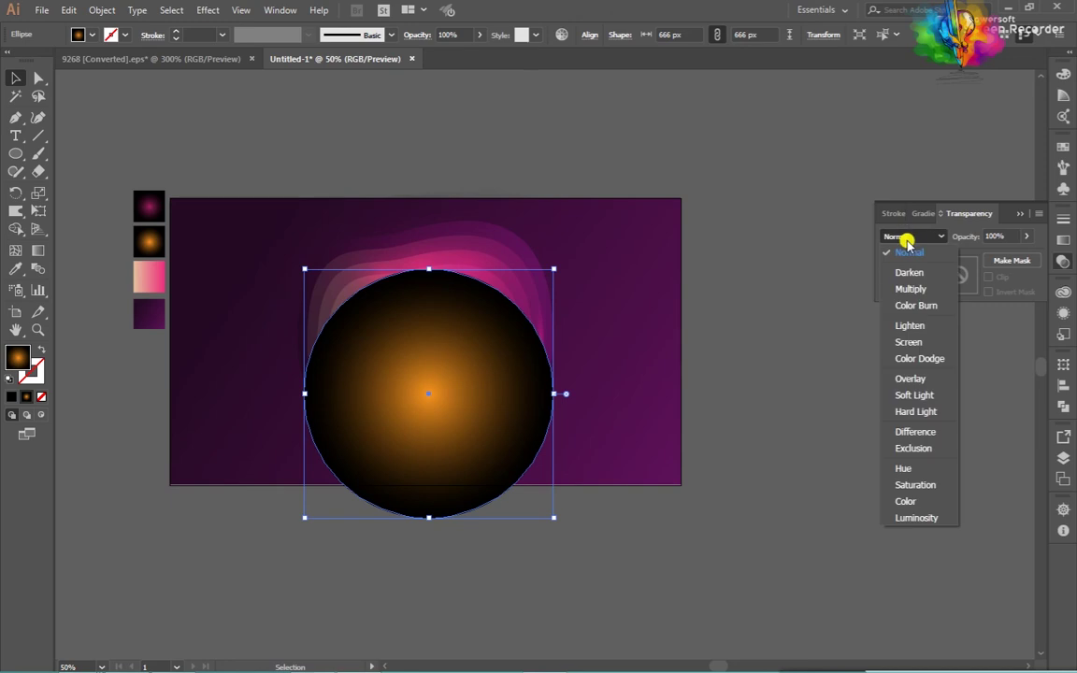
pyautogui.click(920, 358)
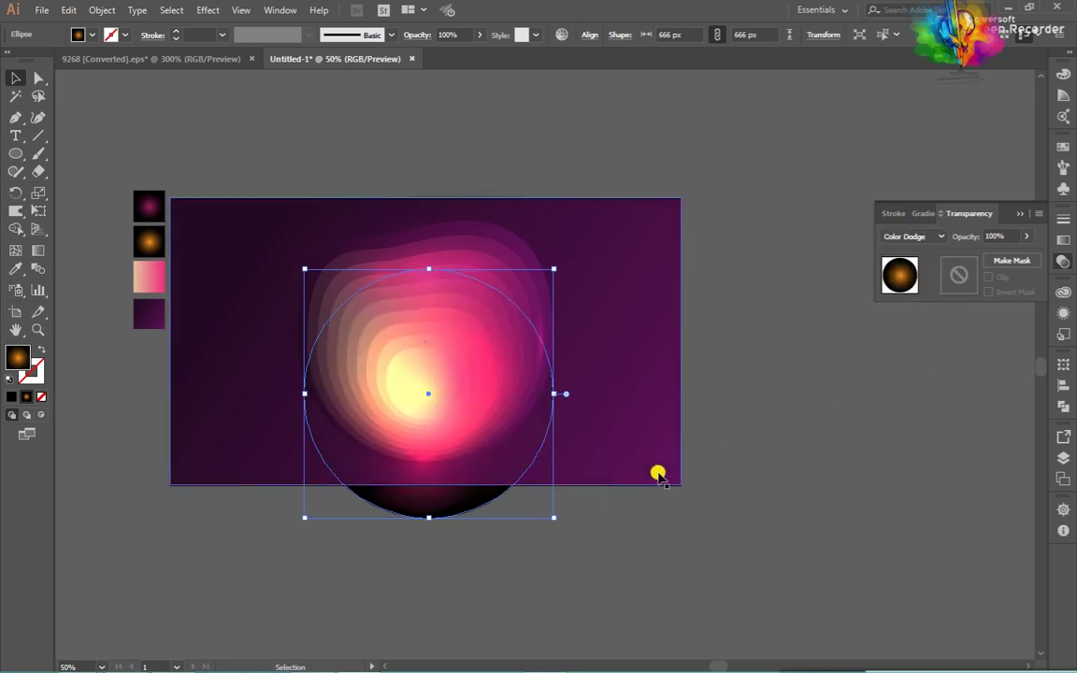
pyautogui.click(796, 458)
pyautogui.click(446, 448)
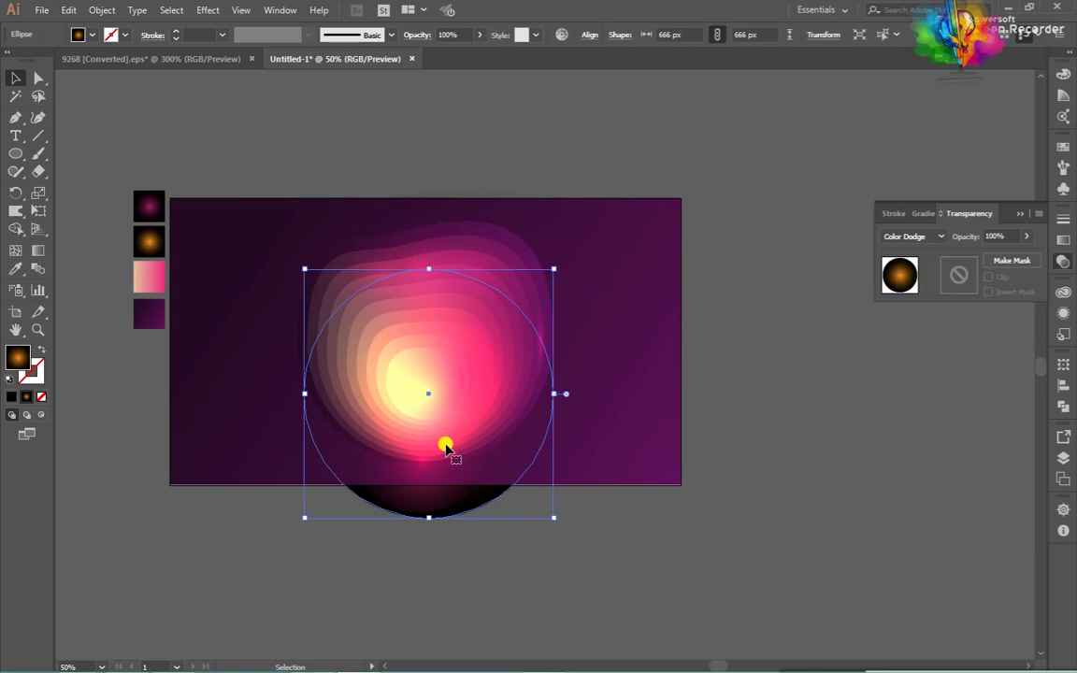
pyautogui.press('Up')
pyautogui.press('Up')
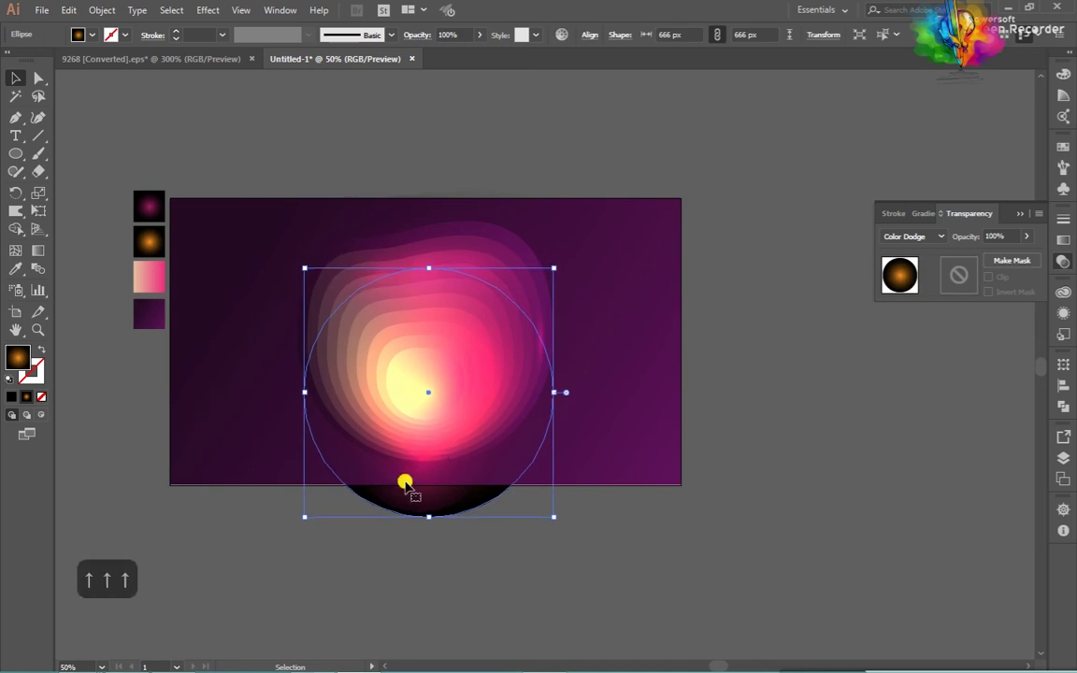